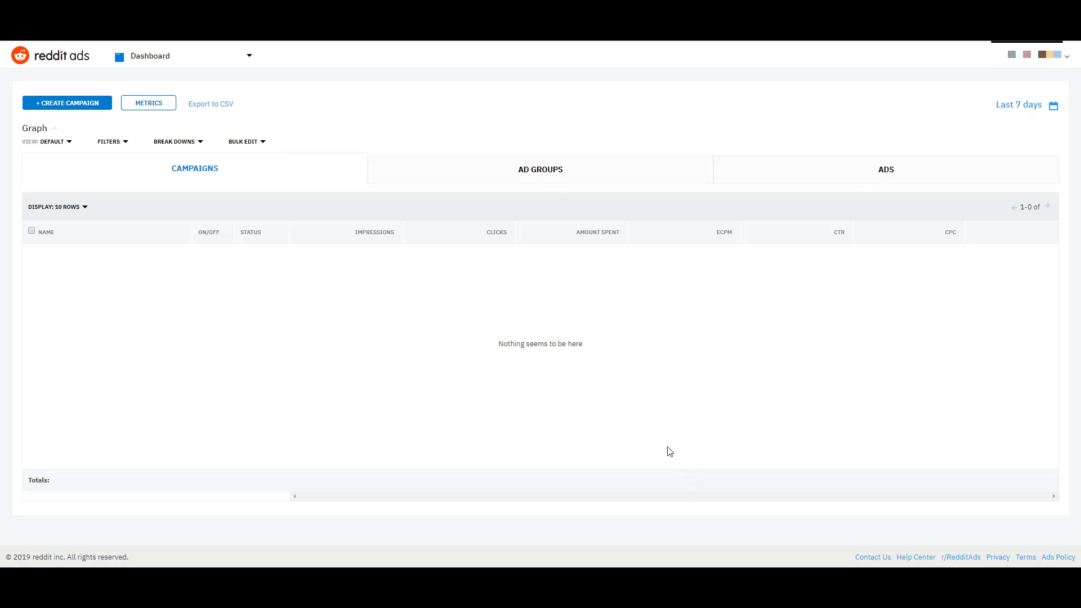
- Start a new campaign and open the Reddit Pixel's Google Tag Manager instructions to get the advertiser ID
click(83, 107)
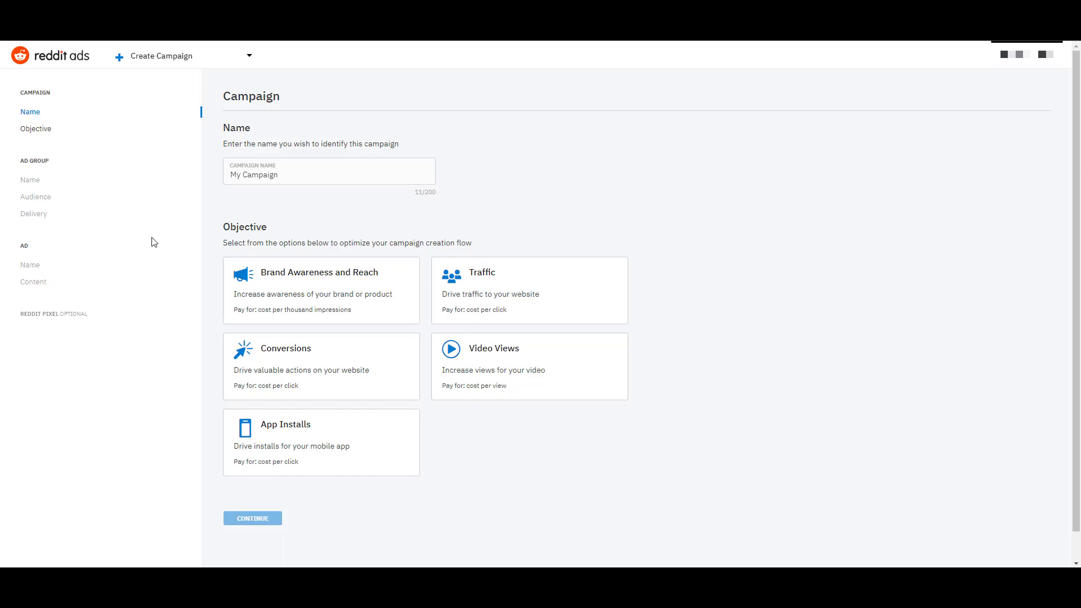
click(48, 320)
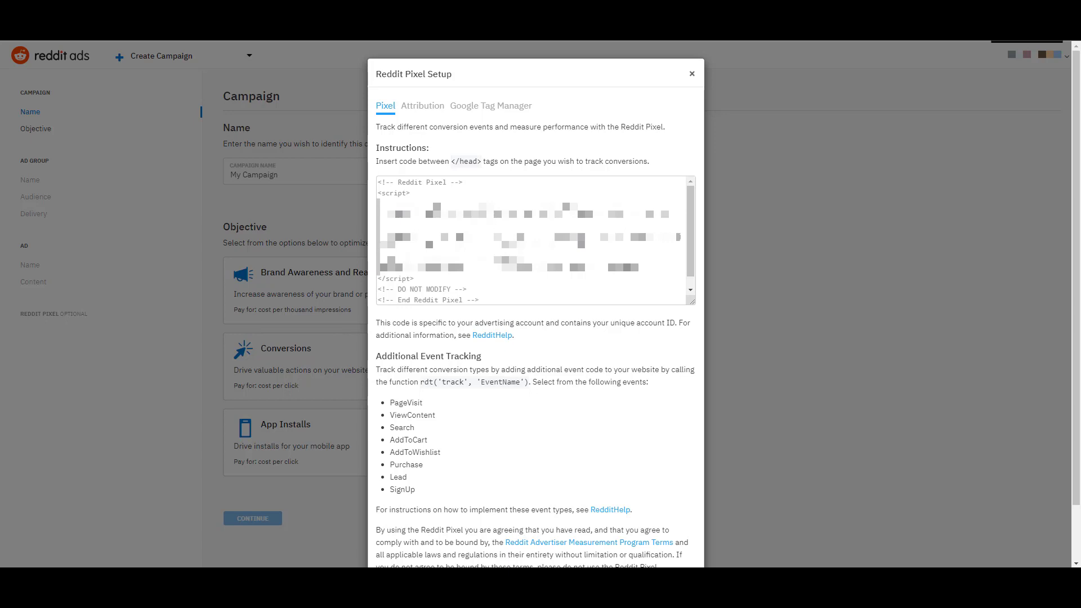
click(498, 106)
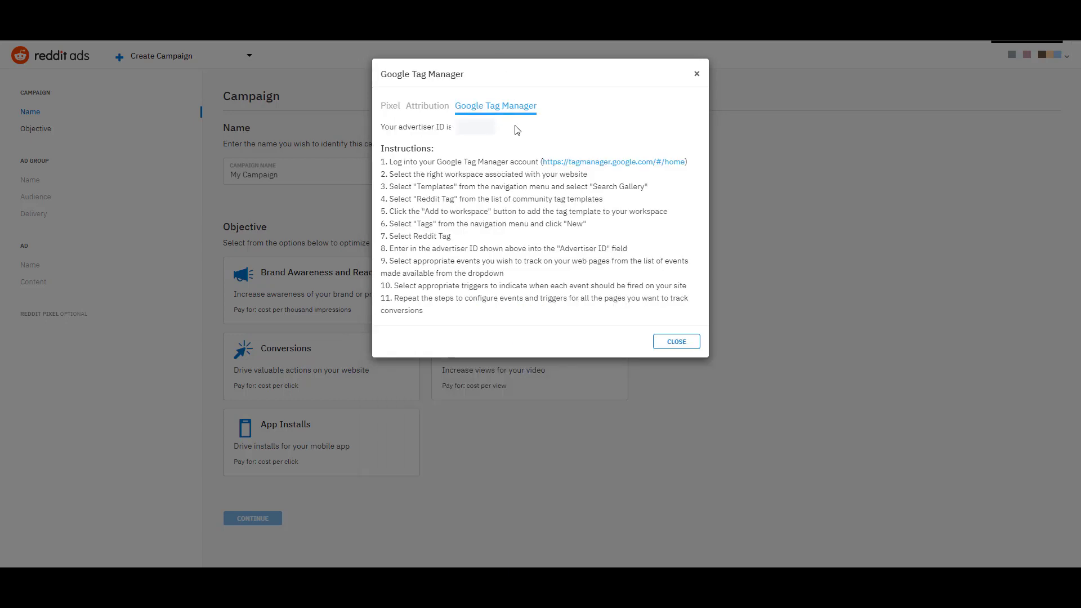
double_click(517, 130)
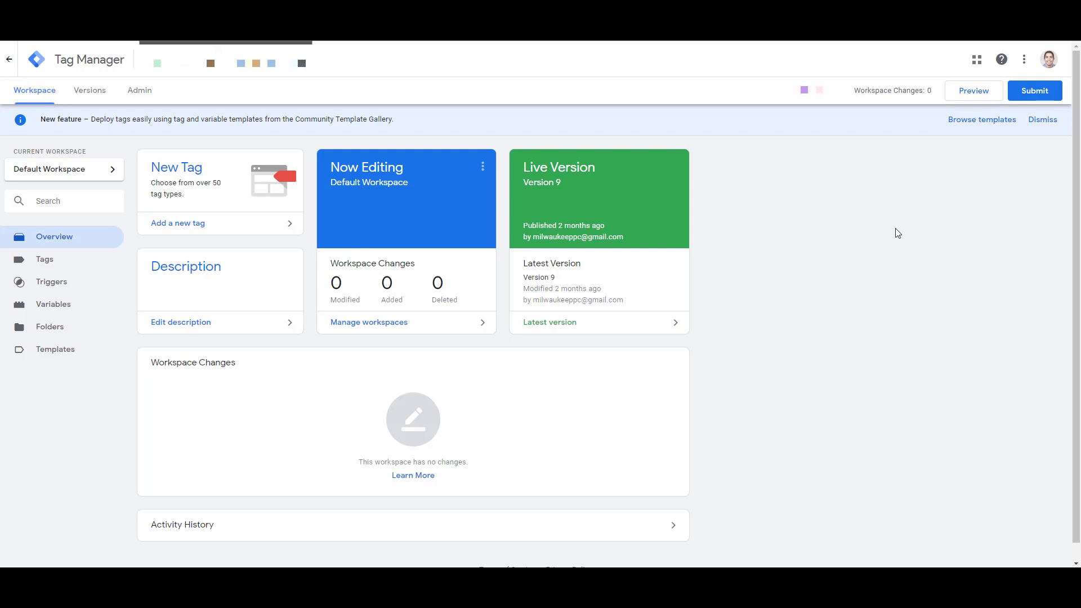
- In Google Tag Manager, find the Reddit Pixel tag template in the Community Template Gallery and add it to the workspace
click(70, 359)
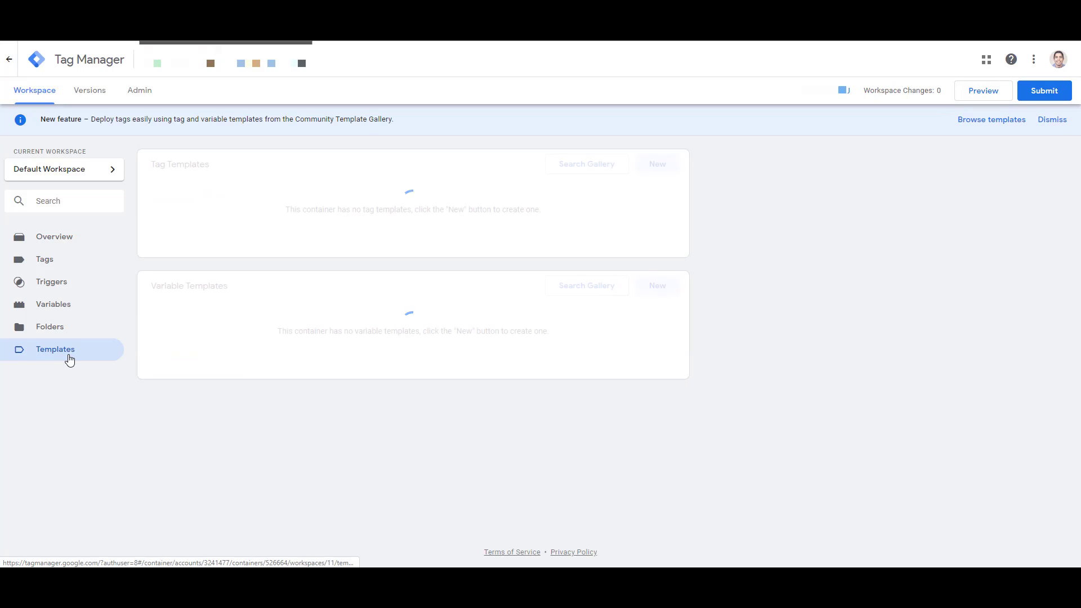
click(577, 167)
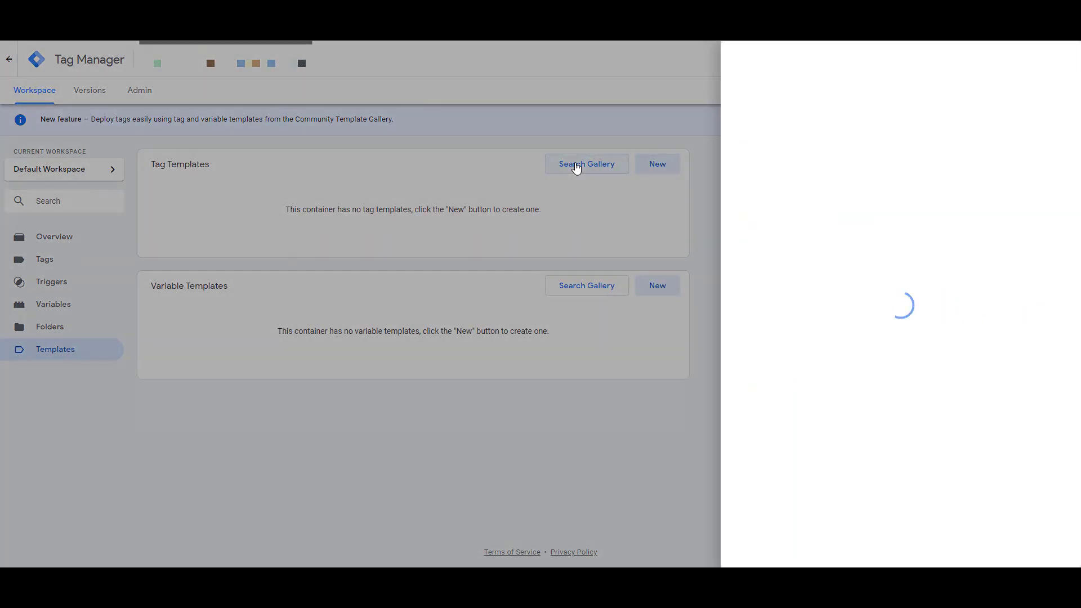
click(1057, 60)
text(reddit)
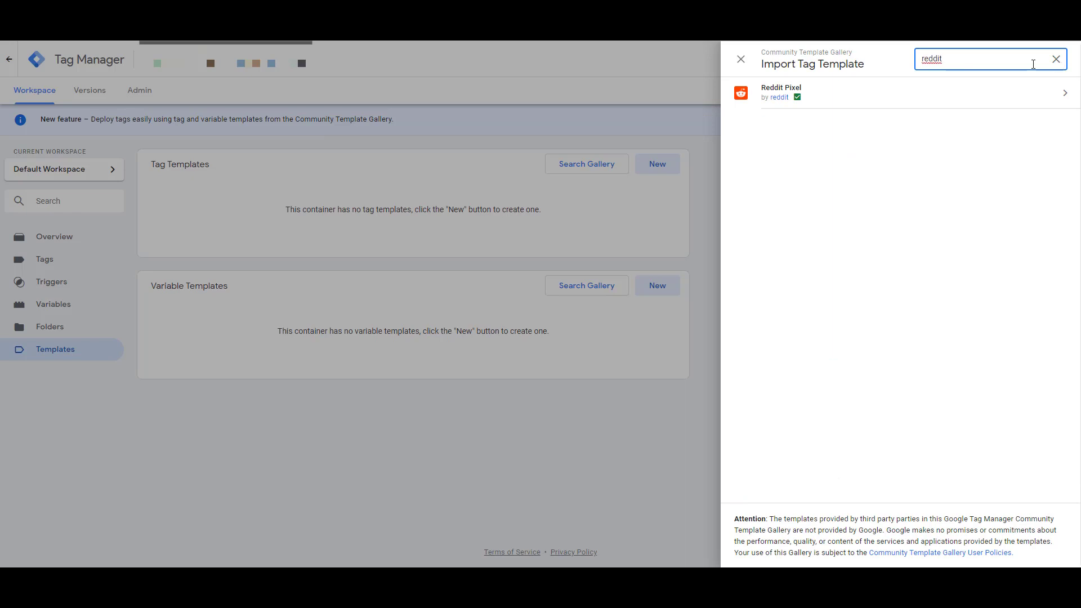
click(963, 98)
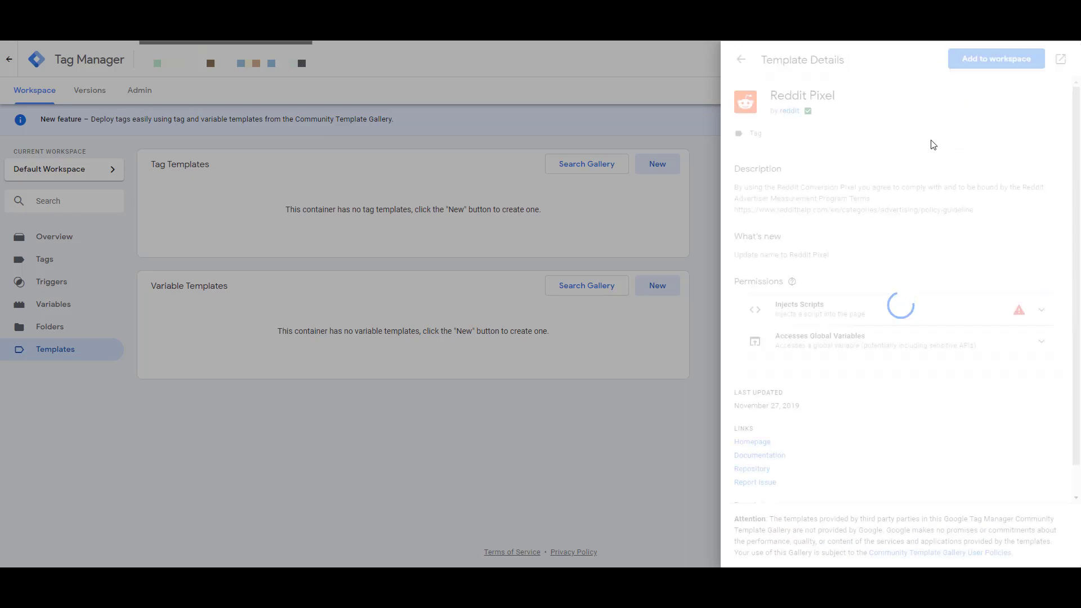
click(976, 64)
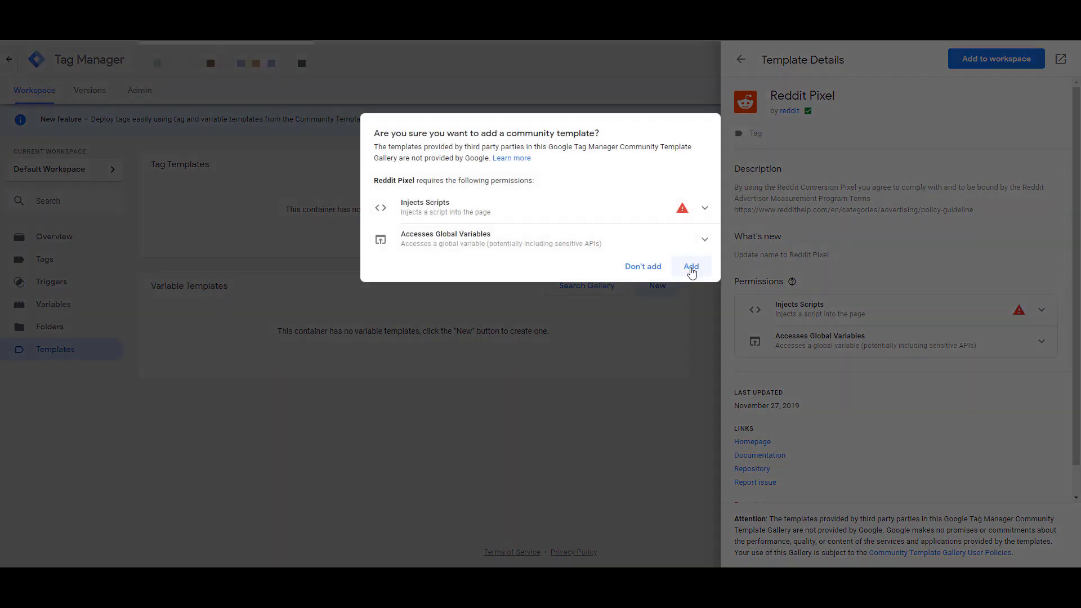
click(691, 268)
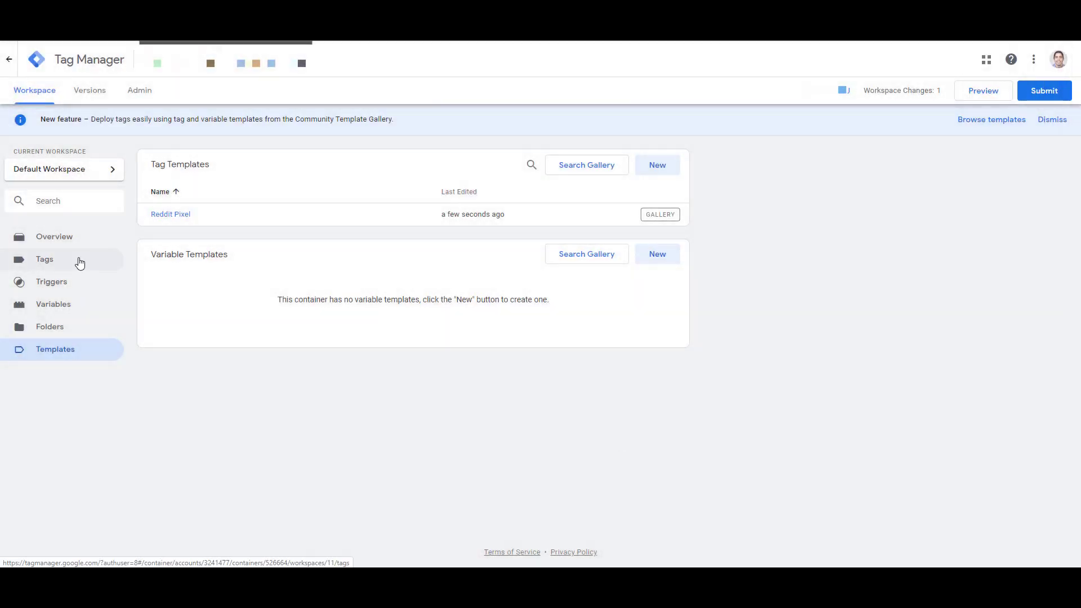
- Create a new tag named Reddit Ads with Reddit Pixel as its tag type
click(80, 262)
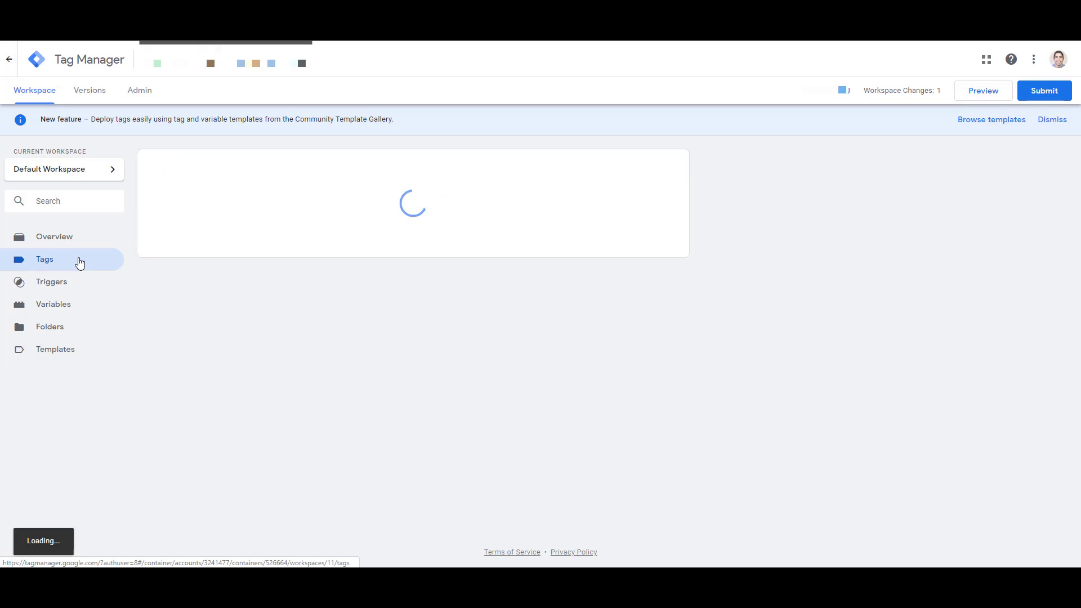
click(658, 165)
click(360, 61)
text(Reddit Ads)
click(538, 181)
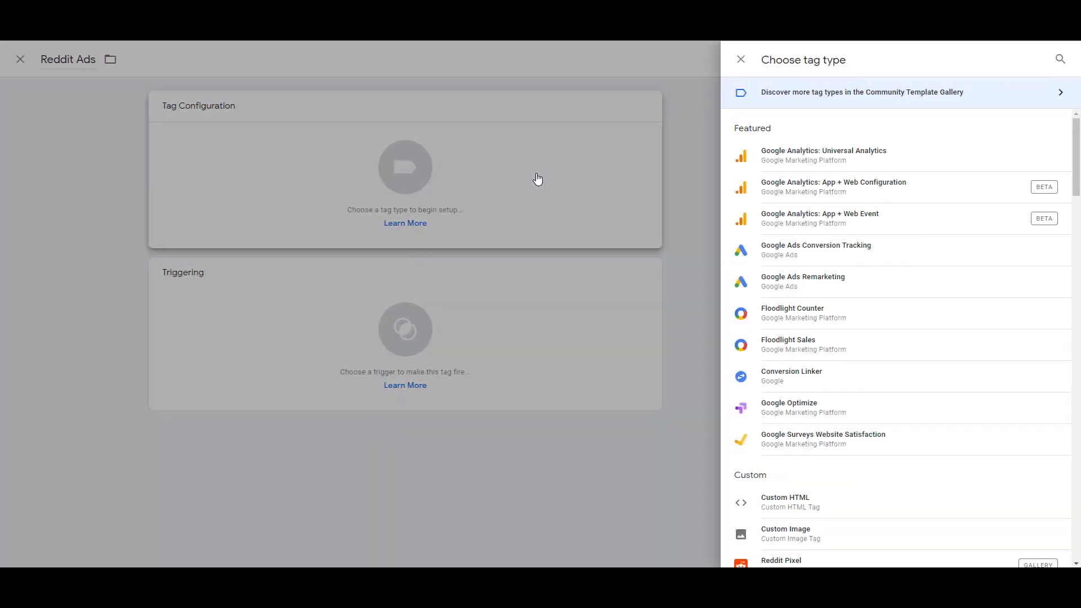
scroll(932, 250, down, 2)
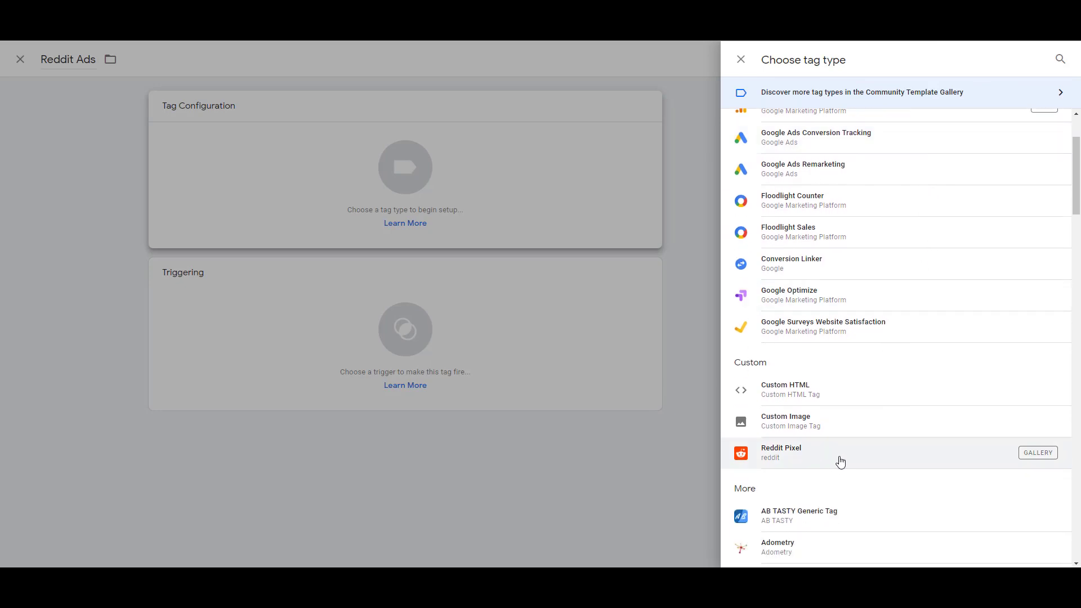
click(841, 462)
- Paste the advertiser ID into the Reddit Ads tag and set its event to fire to Page Visit
click(483, 242)
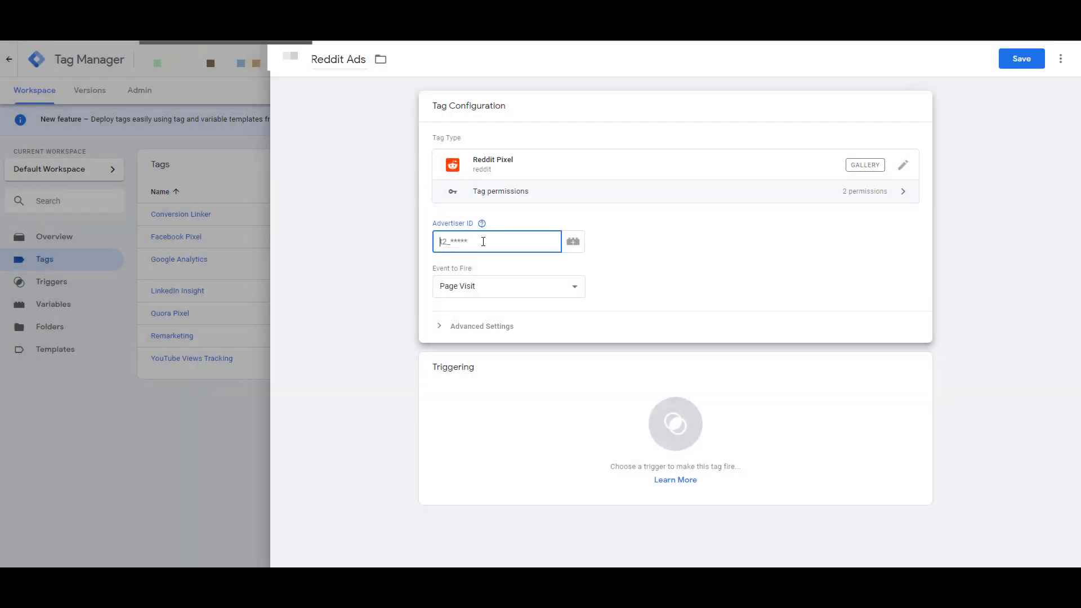
key(ctrl+v)
click(554, 289)
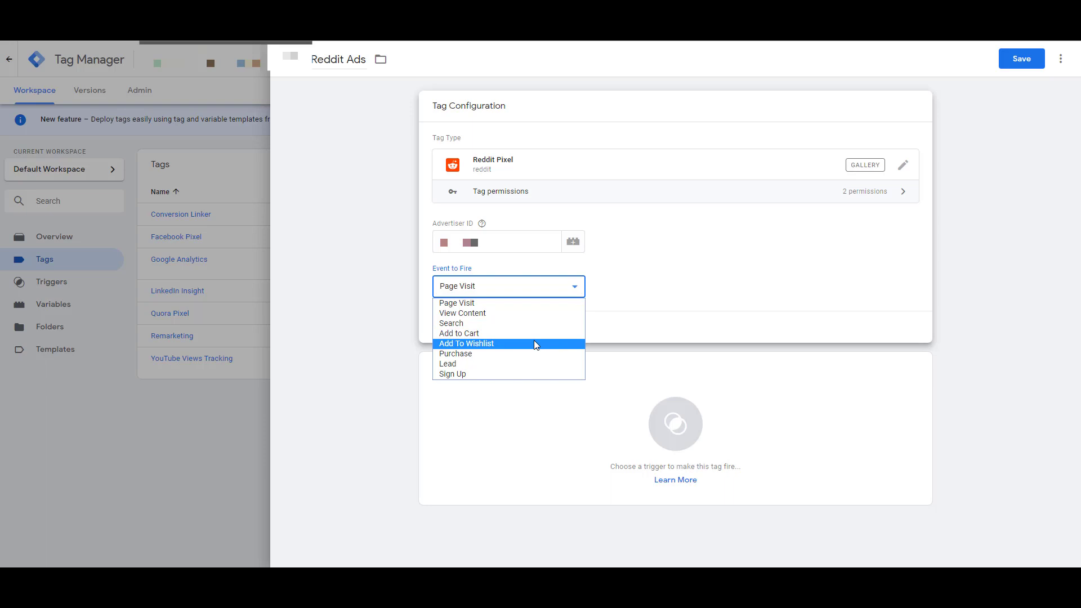
click(523, 303)
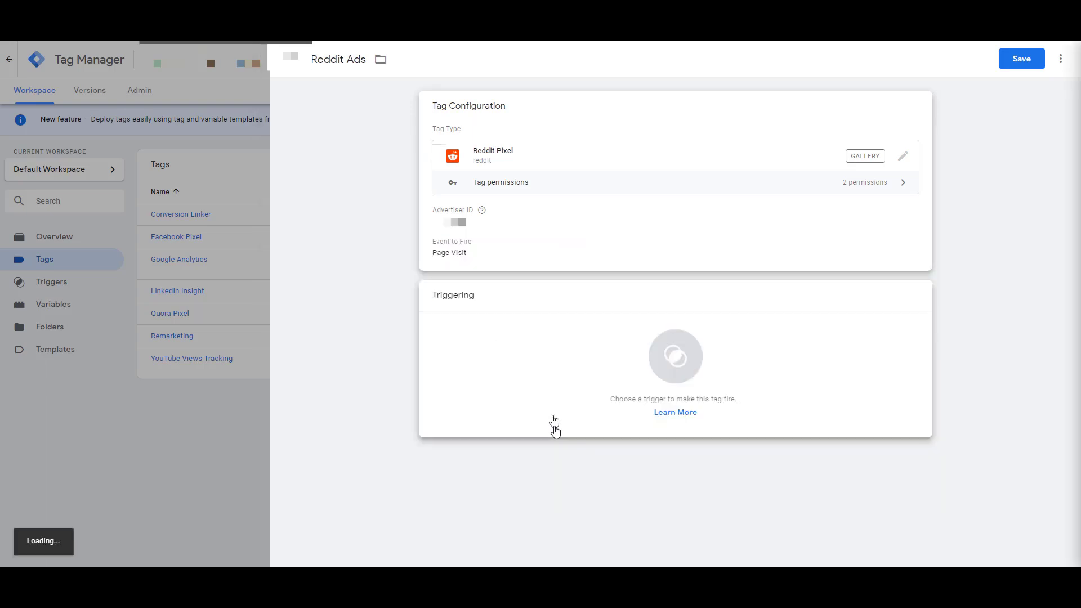
- Assign a firing trigger to the Reddit Ads tag and save the tag
click(550, 426)
click(445, 130)
click(1034, 63)
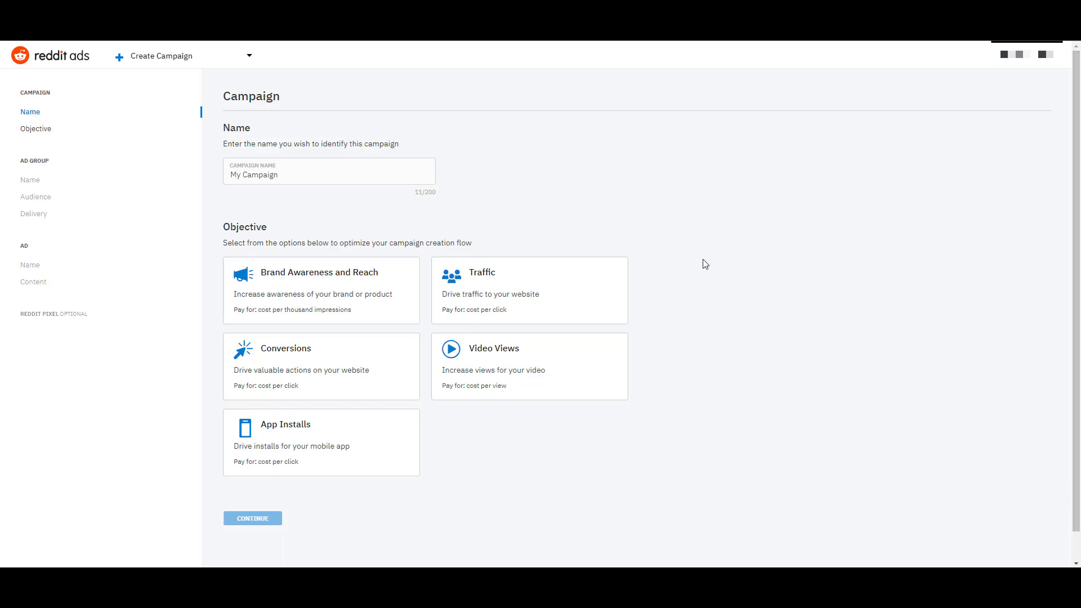
- Back in Reddit Ads, continue with the Traffic objective and turn off Reddit's targeting expansion for the ad group
click(623, 276)
click(253, 519)
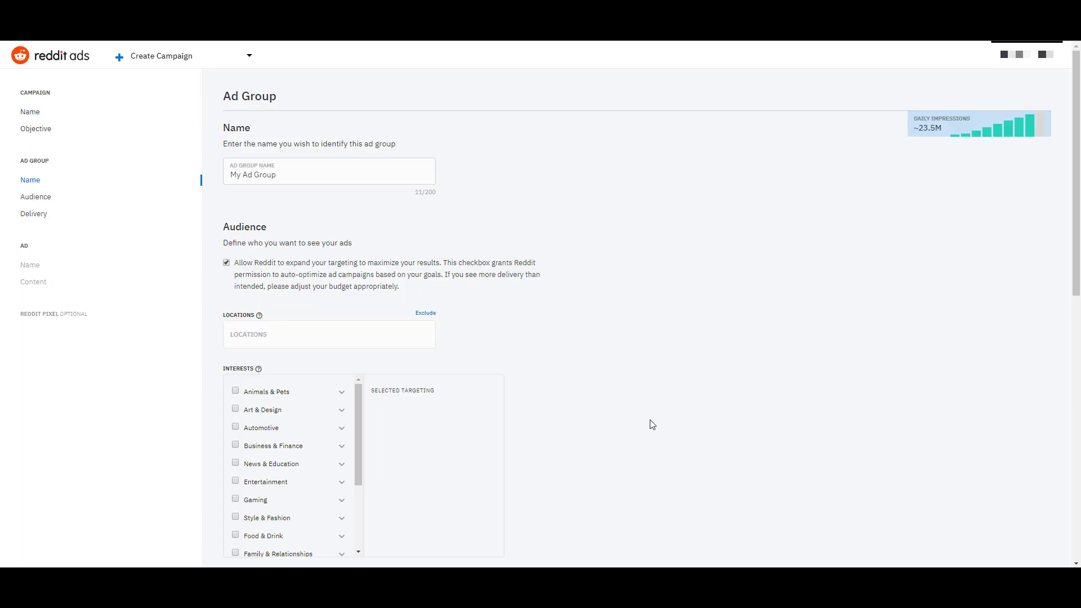
scroll(551, 355, down, 1)
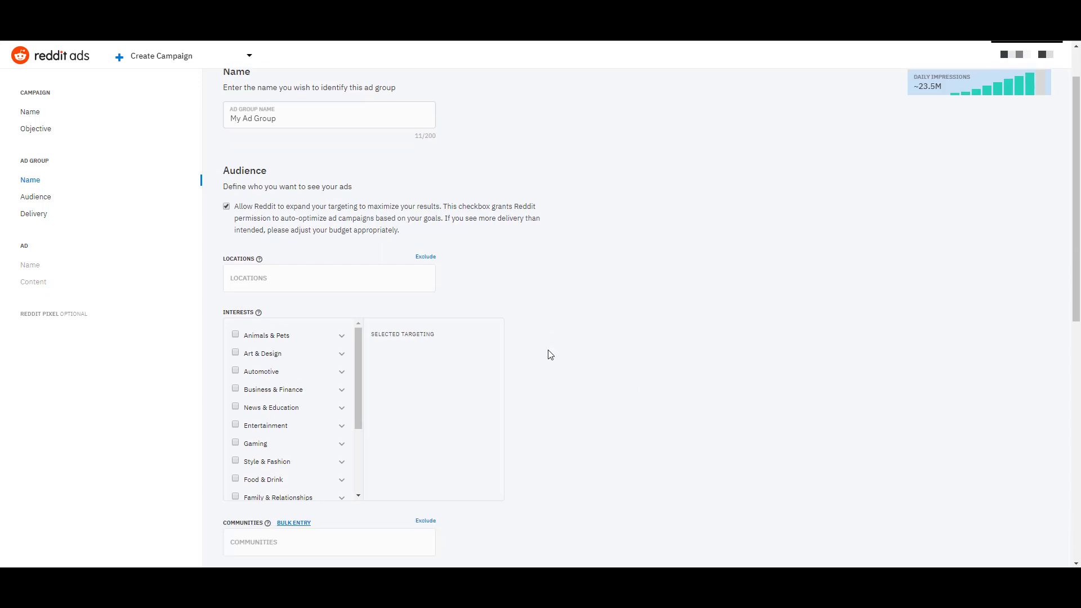
scroll(551, 354, down, 1)
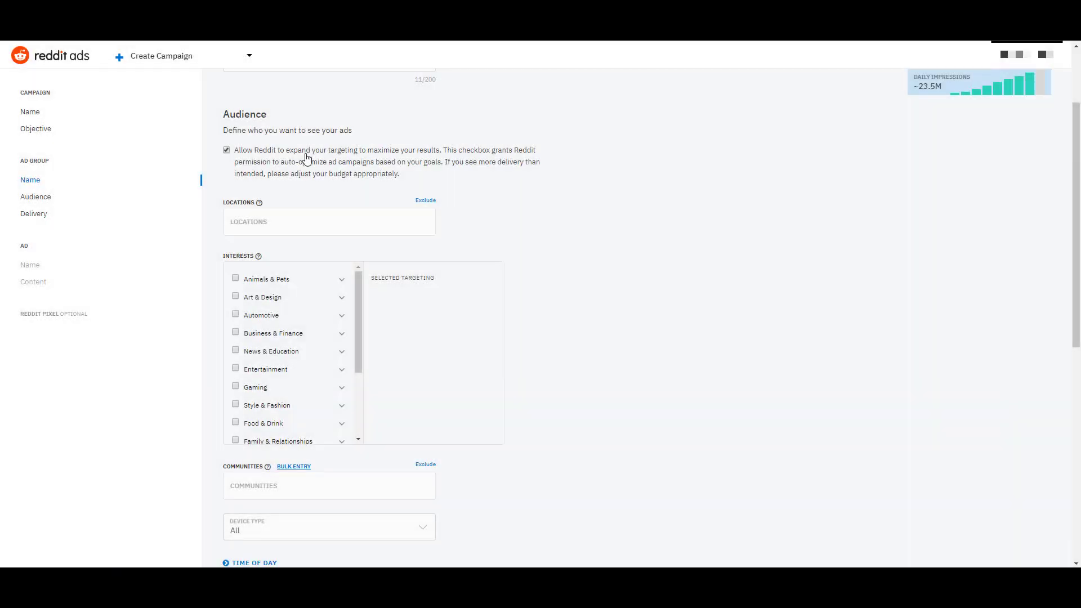
click(307, 160)
- Add Wisconsin as the ad group's target location
scroll(320, 167, down, 1)
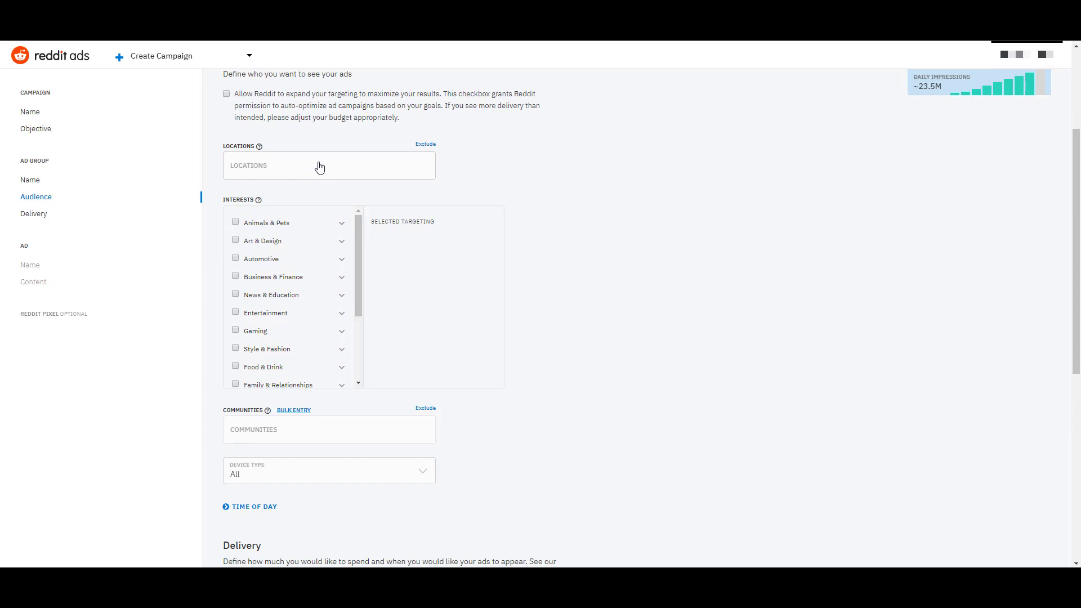
click(320, 167)
click(548, 176)
click(403, 169)
text(wisconsin)
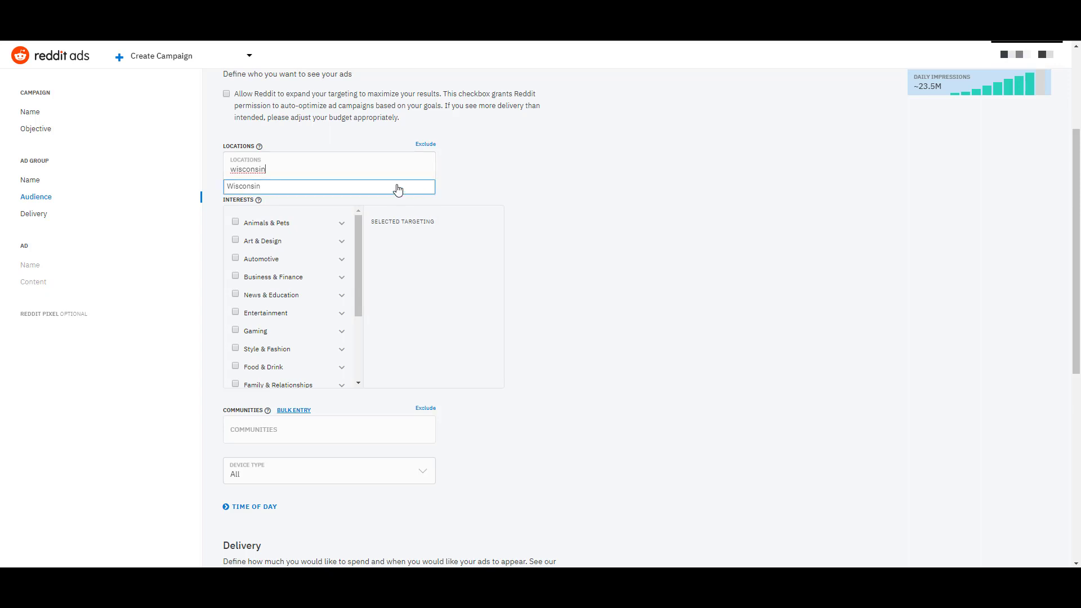
click(398, 186)
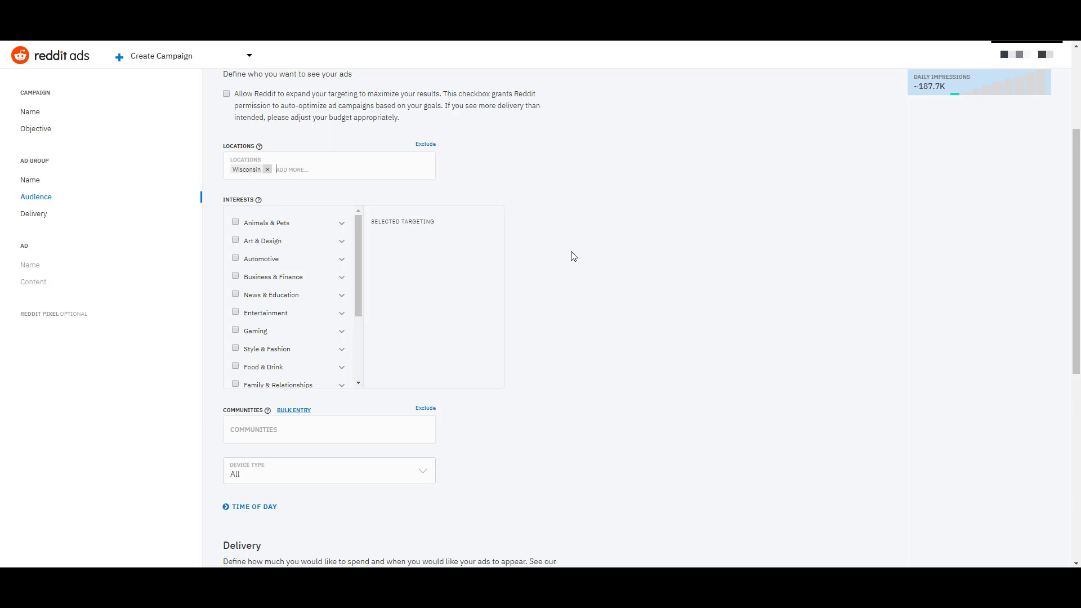
- Examine the interest categories for targeting, including the subcategories of Animals & Pets, Business & Finance and Travel
scroll(545, 245, down, 1)
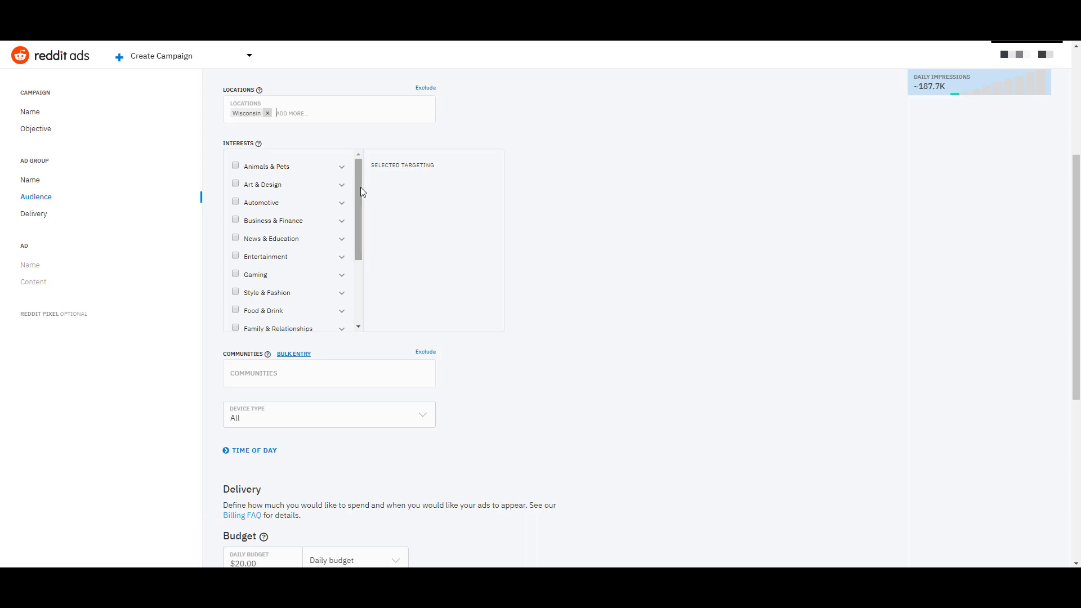
click(342, 168)
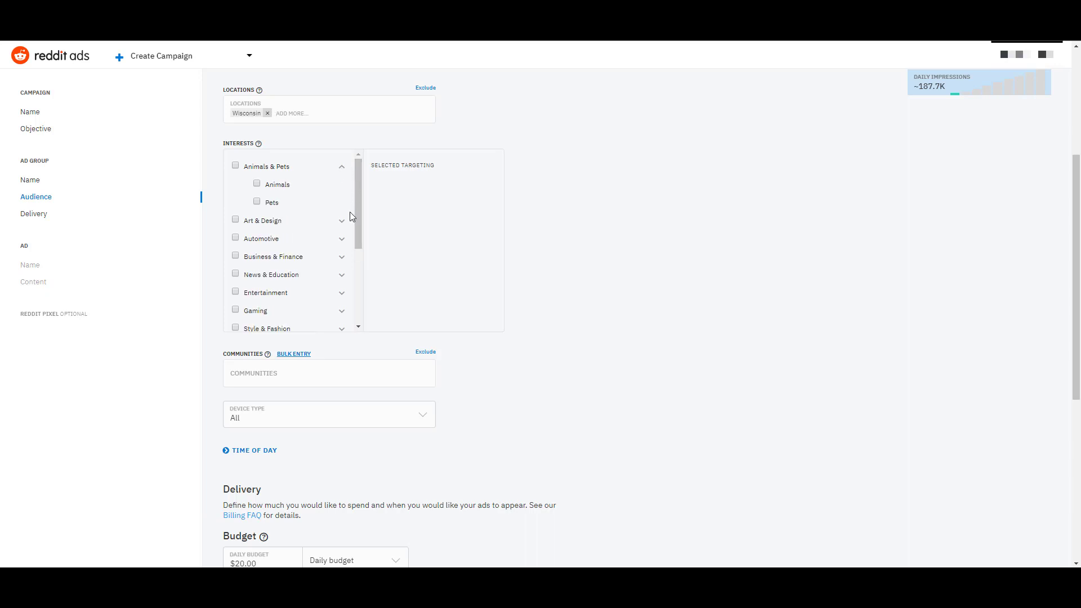
click(341, 258)
scroll(338, 248, down, 2)
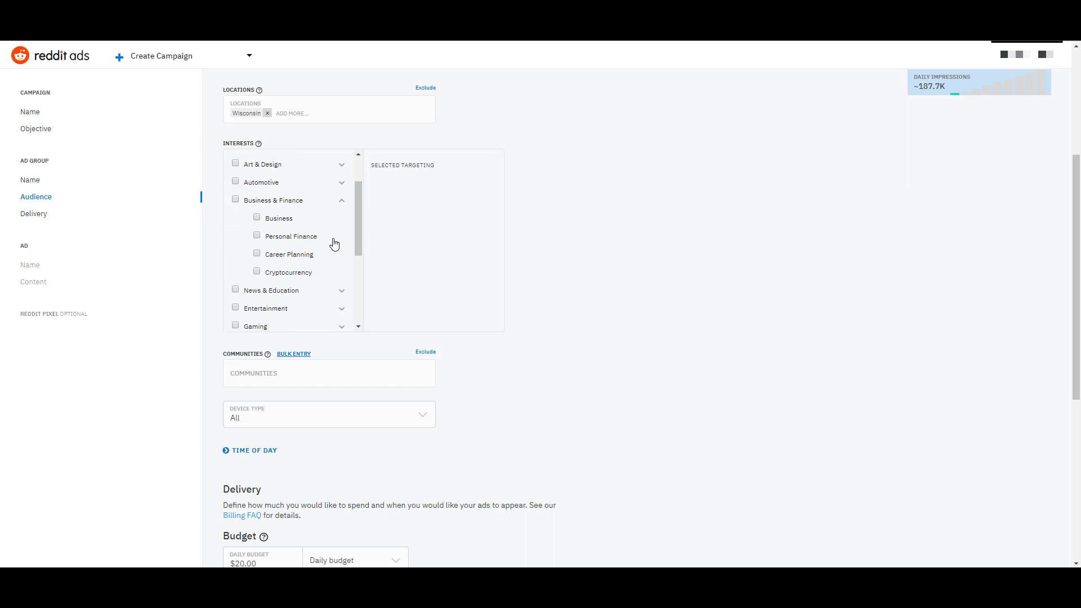
scroll(333, 259, down, 6)
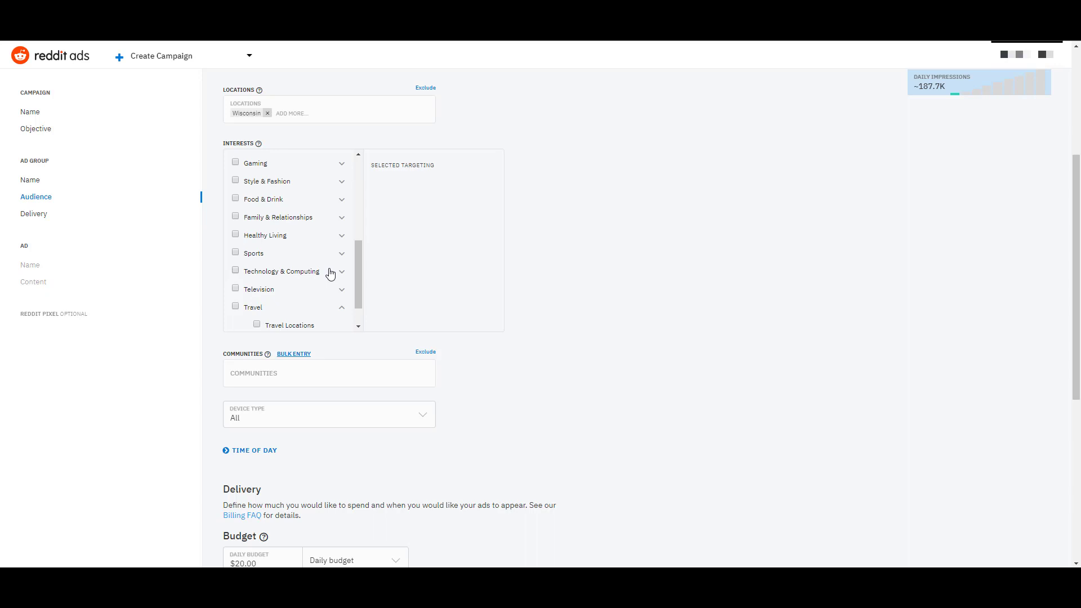
scroll(330, 274, down, 2)
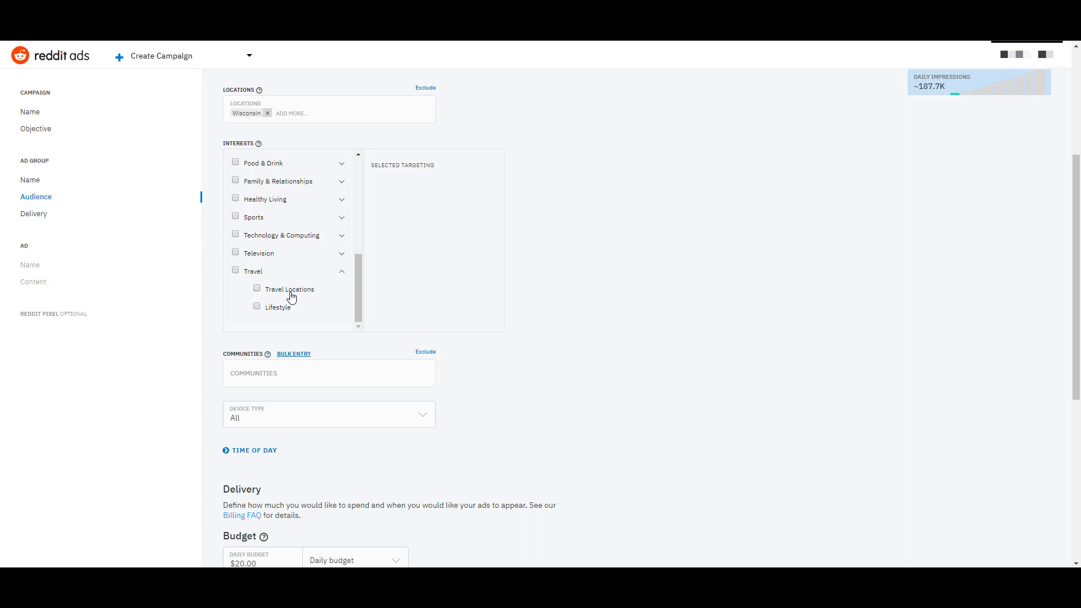
- Search the targetable communities for coffee and clear the search
scroll(291, 296, down, 1)
scroll(303, 308, down, 1)
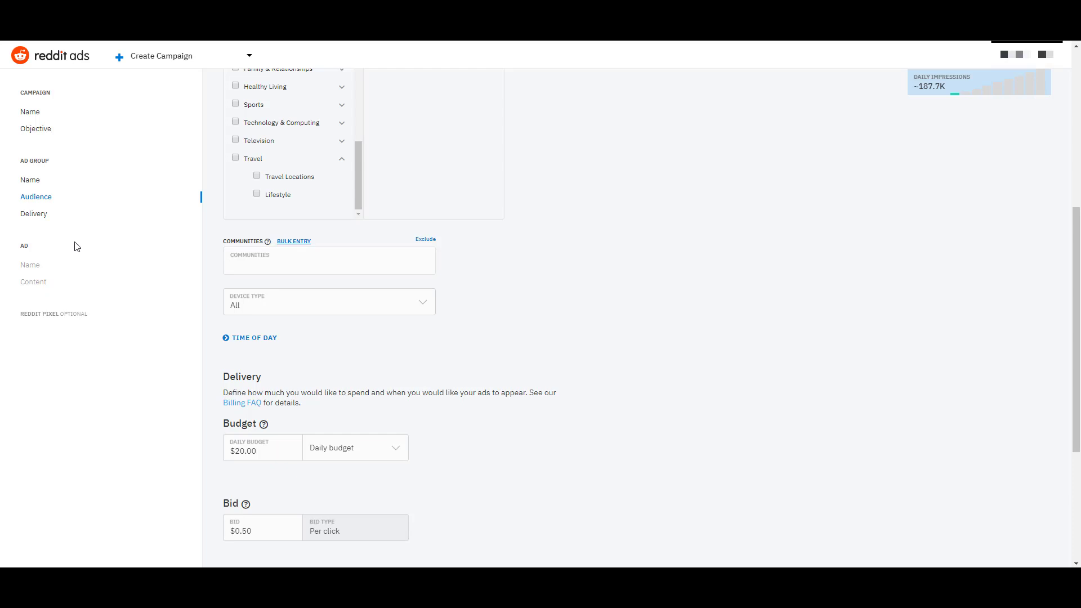
text(coffee)
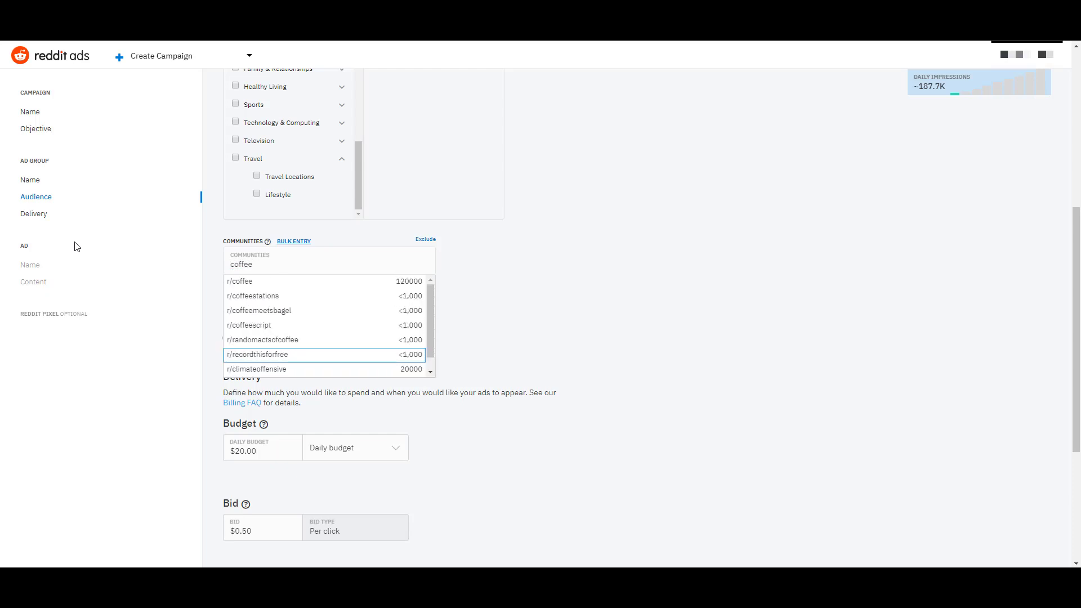
key(BackSpace)
key(BackSpace)
key(BackSpace)
key(BackSpace)
key(BackSpace)
key(BackSpace)
- Search the targetable communities for fitness and clear the search
text(fitness)
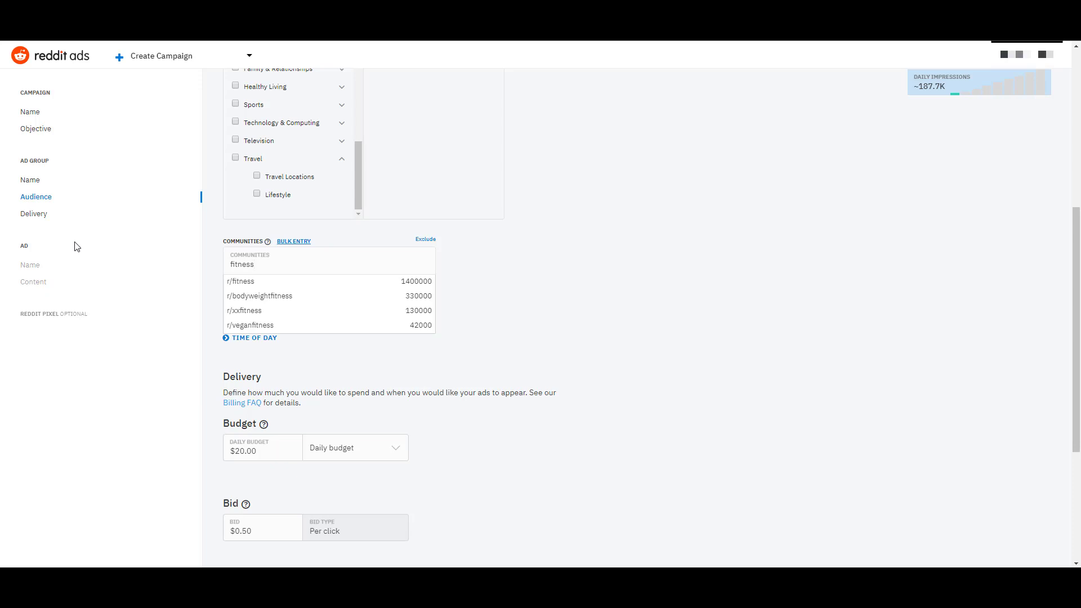
key(BackSpace)
key(BackSpace)
key(BackSpace)
key(BackSpace)
key(BackSpace)
key(BackSpace)
key(BackSpace)
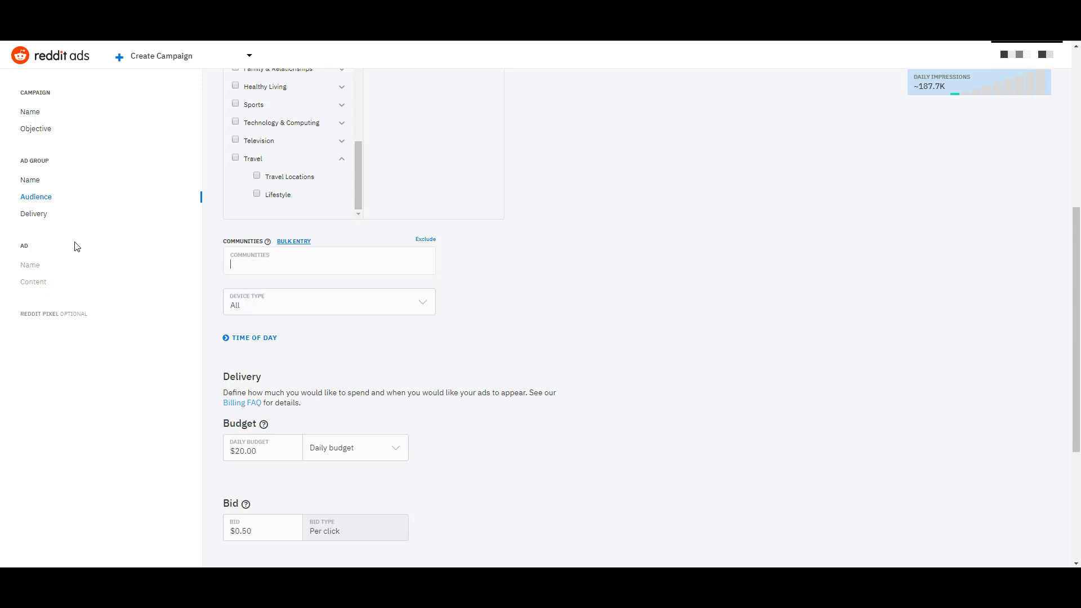
- Search the targetable communities for "bodybu", clear it, and search for "weightlif"
text(bodybu)
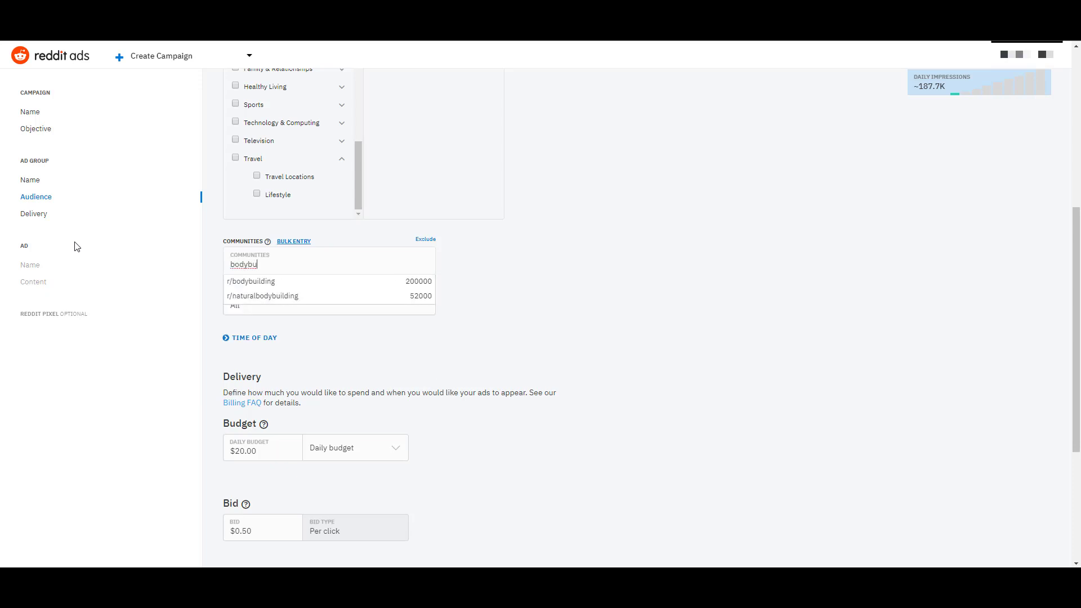
key(BackSpace)
key(BackSpace)
key(BackSpace)
key(BackSpace)
key(BackSpace)
key(BackSpace)
text(weight)
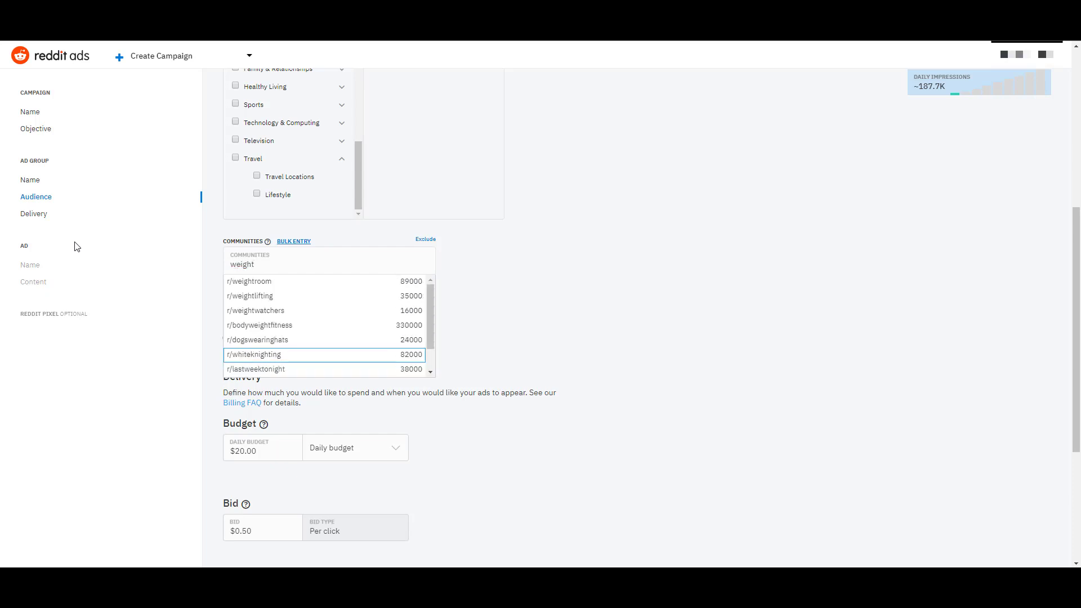
text(lif)
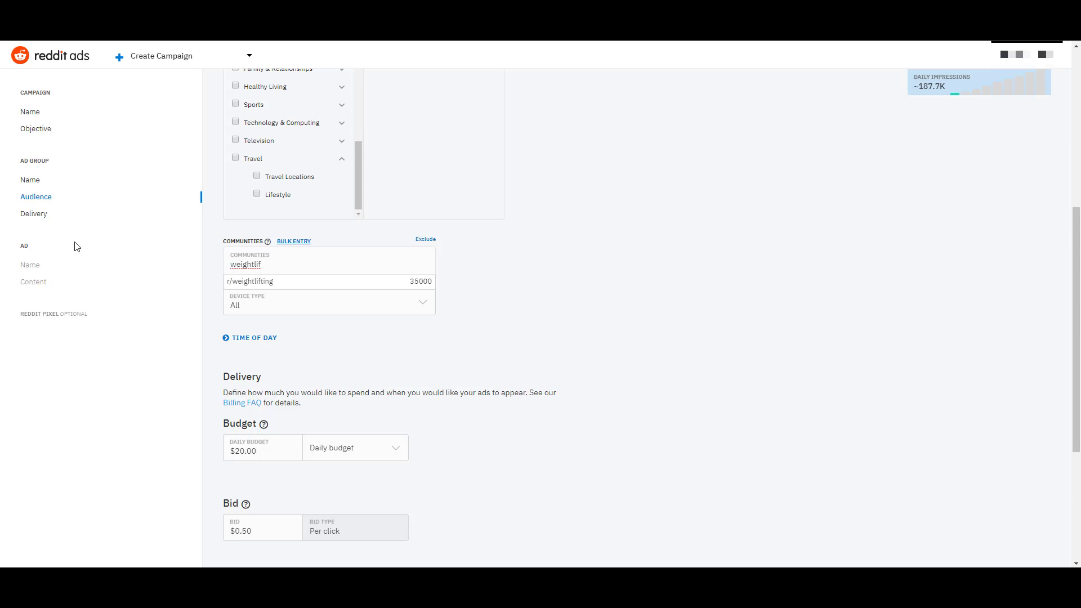
- Search the targetable communities for farming, replace that search with ppc, and add the r/ppc community to the targeting
key(Return)
text(farming)
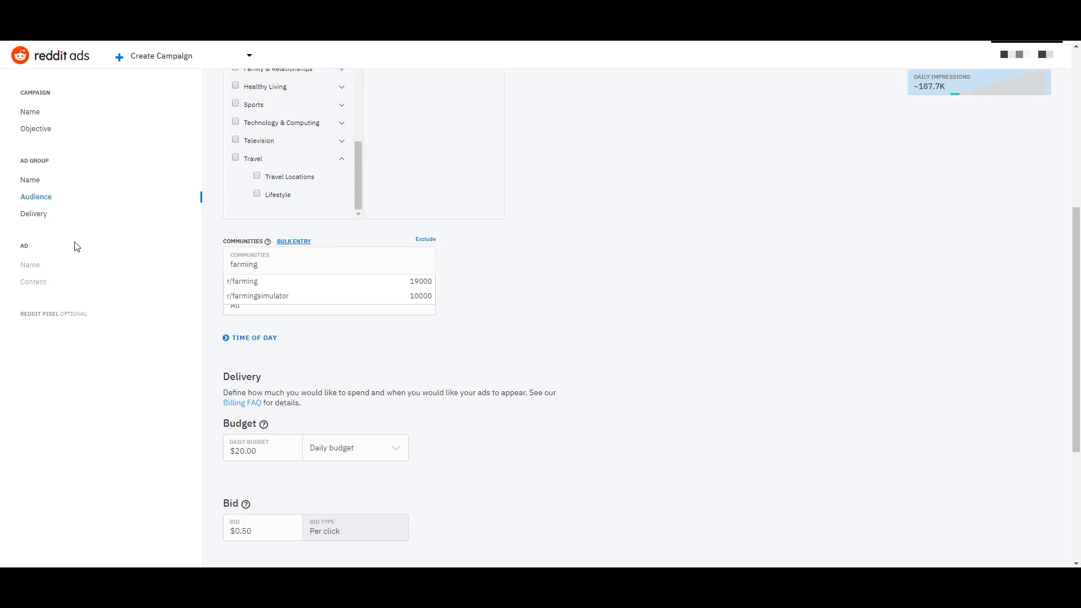
key(ctrl+a)
text(ppc)
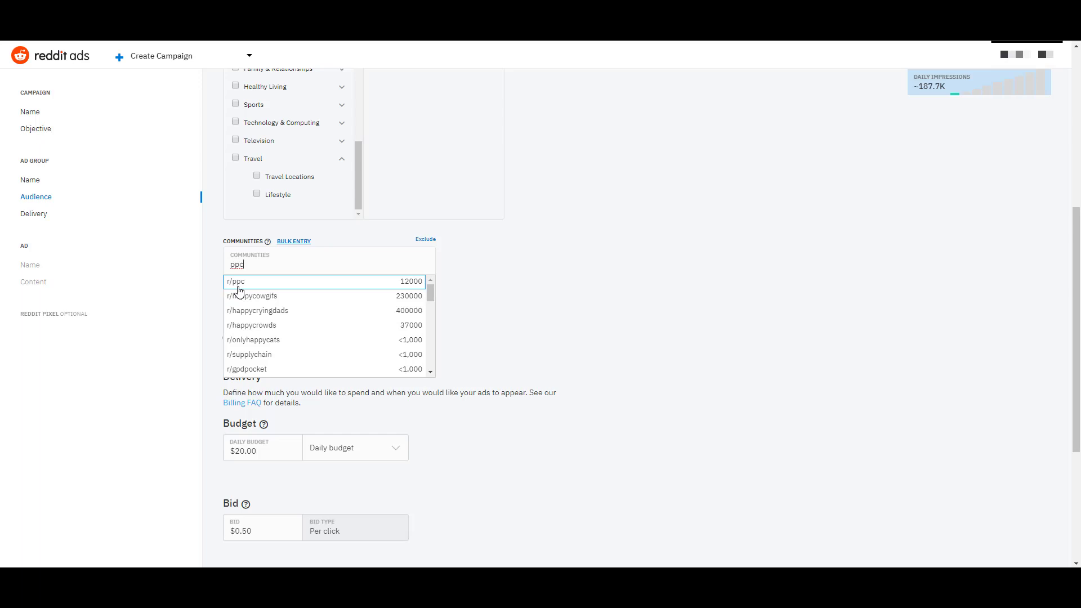
click(239, 281)
- Examine the device type choices available for the ad group and close the list
scroll(401, 283, down, 1)
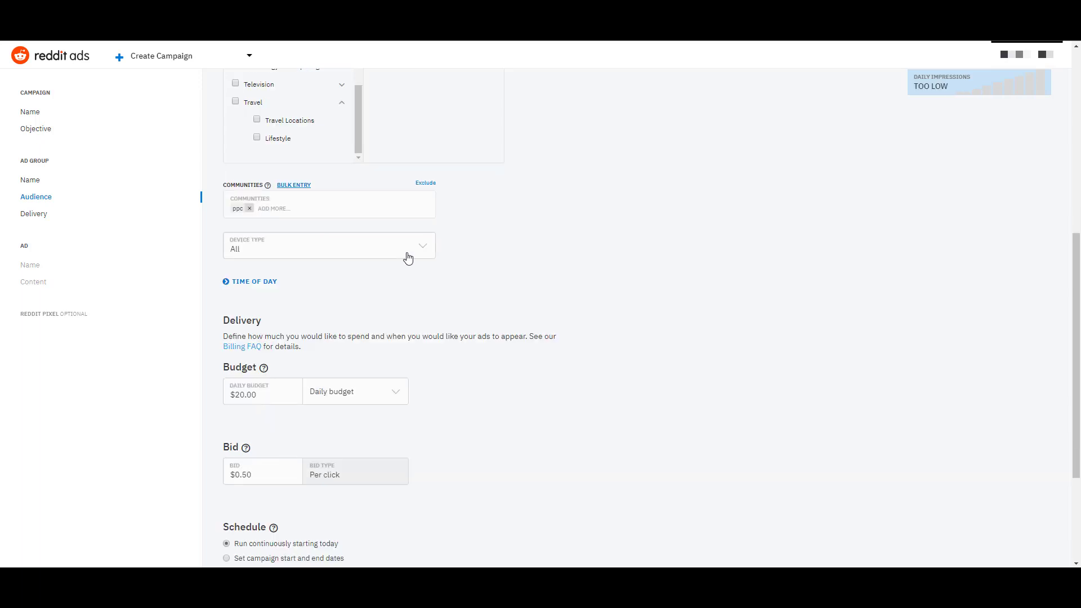
click(408, 258)
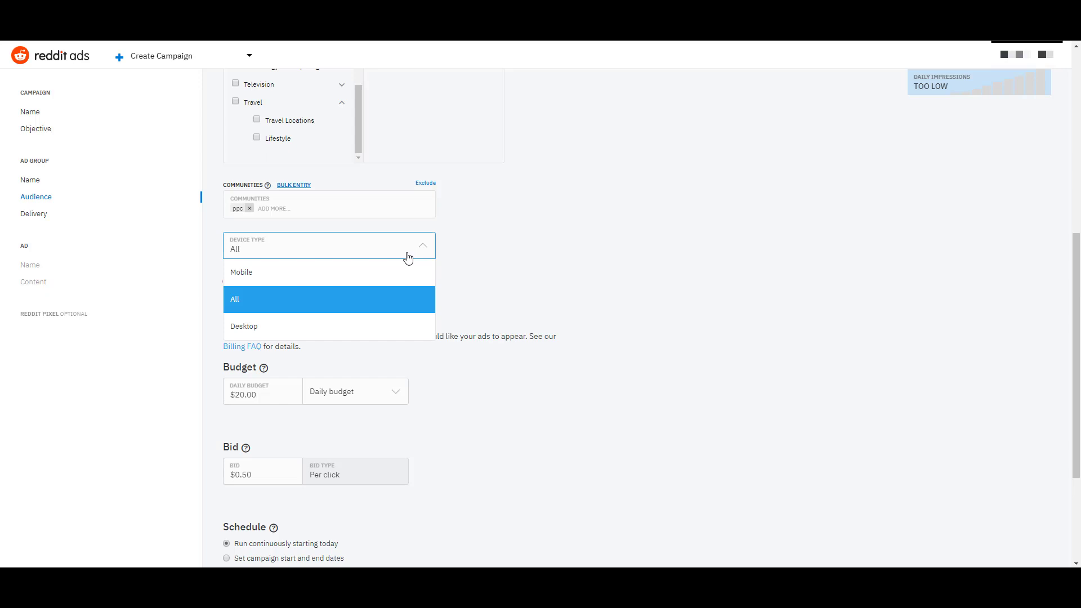
click(992, 446)
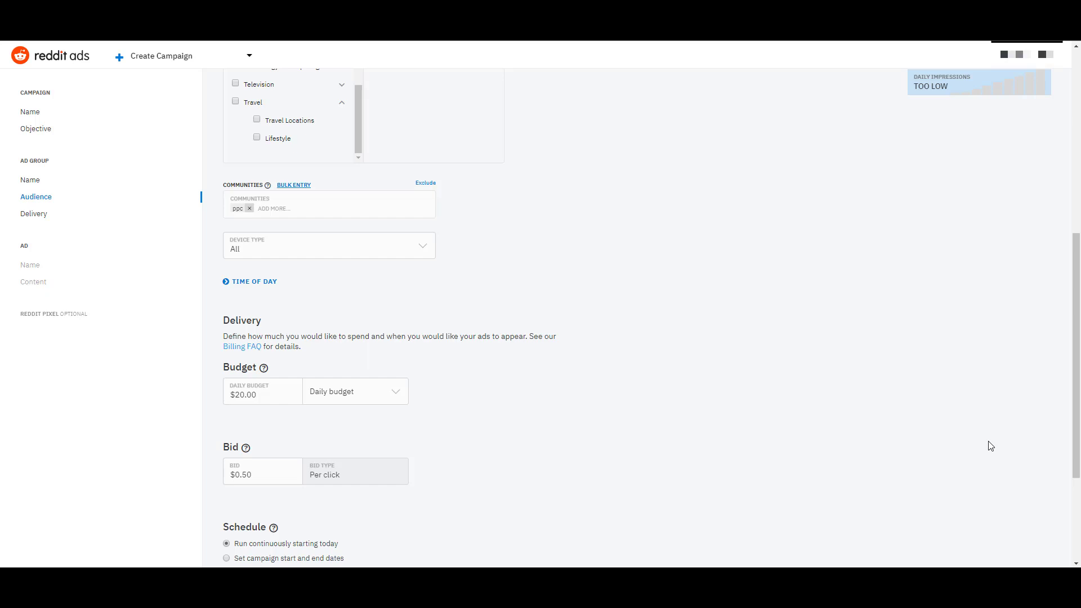
- Open the time of day targeting and schedule the ads for Monday to Friday from 8 am to 4 pm
click(268, 285)
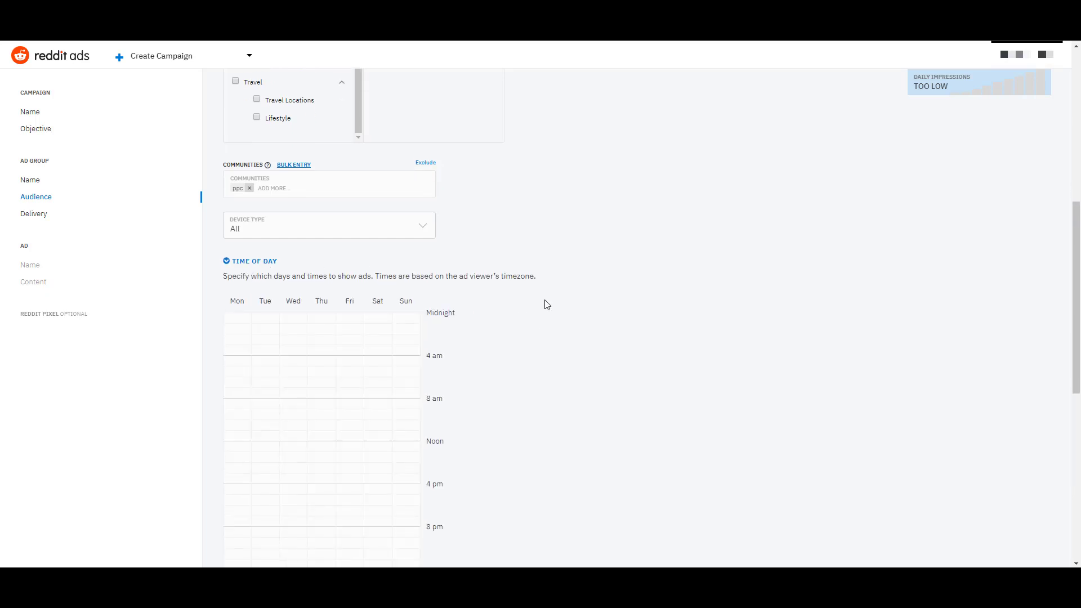
scroll(545, 299, down, 2)
scroll(545, 304, down, 1)
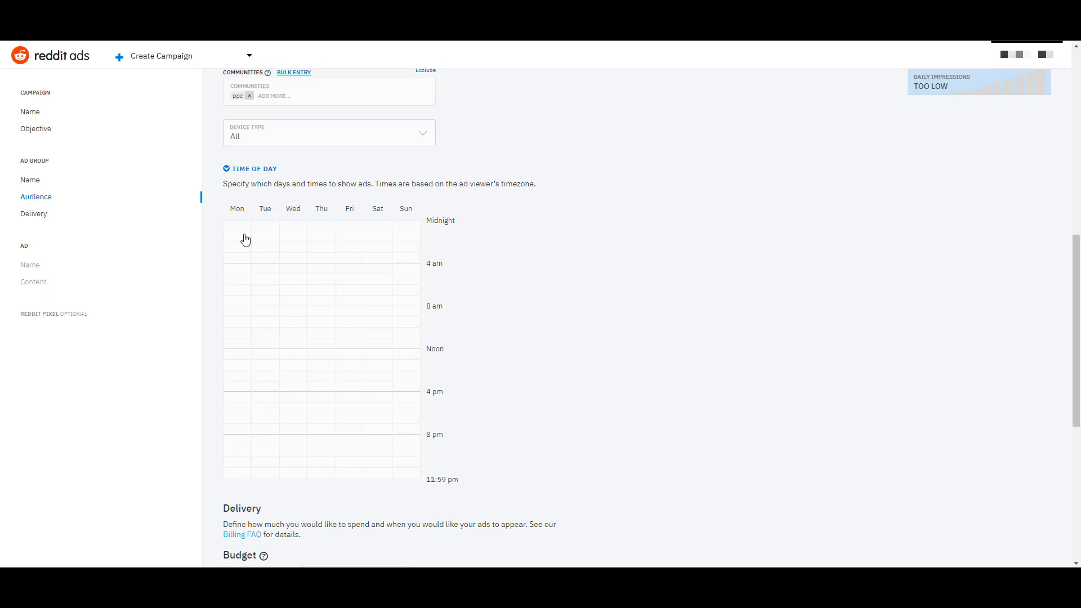
click(242, 313)
drag(242, 318, 352, 387)
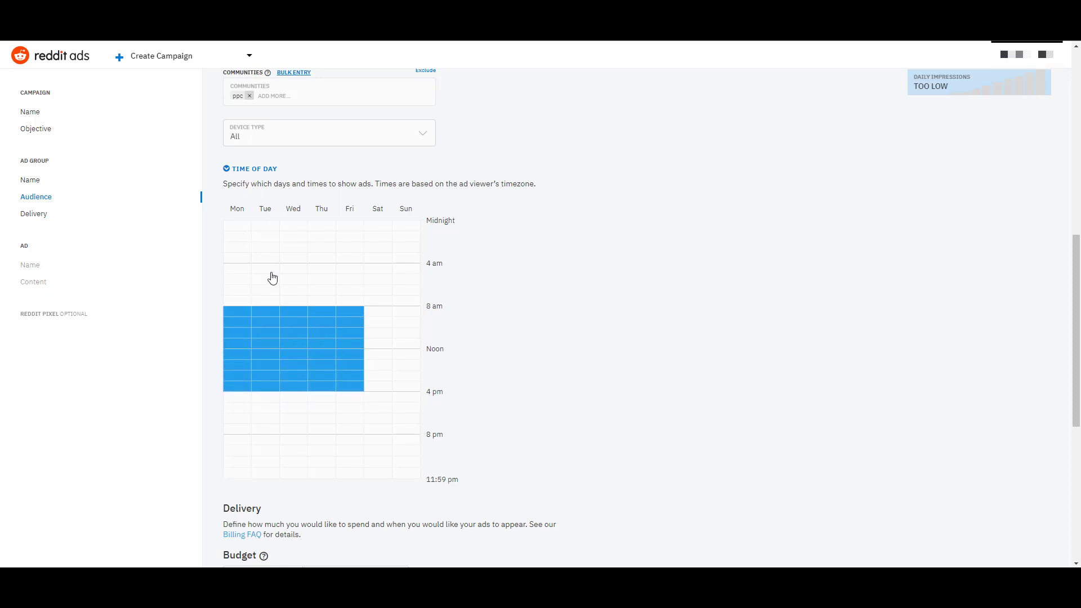
- Add scattered one-hour slots outside the weekday block, including Monday 6 pm, Thursday 7 pm, and Wednesday and Saturday 10 pm
click(270, 270)
click(324, 280)
click(349, 248)
click(326, 429)
click(245, 421)
click(294, 462)
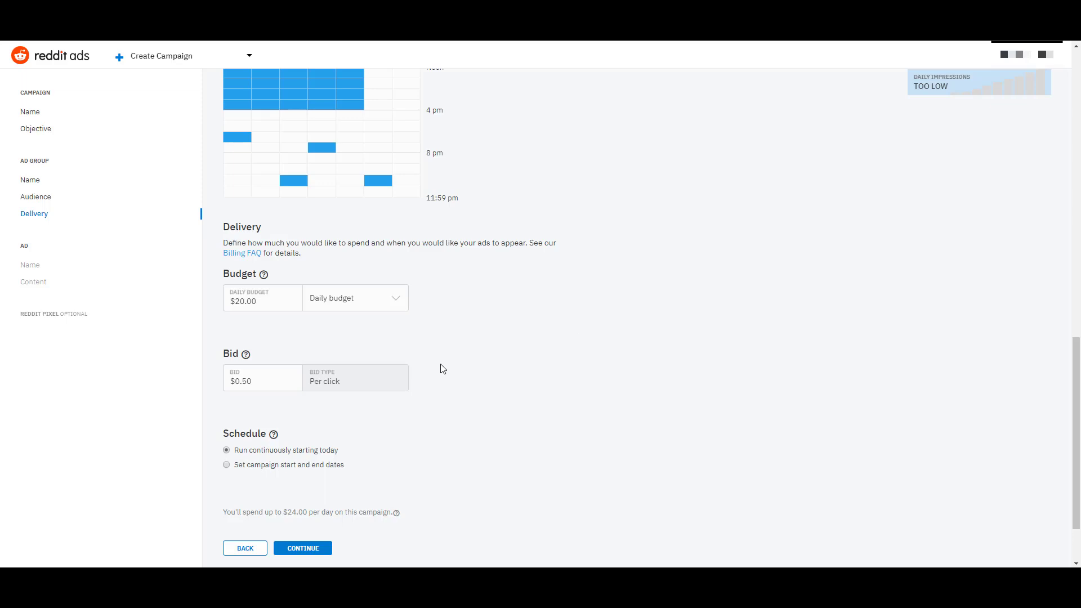
- Accept the existing budget, bid and schedule settings for delivery and continue to the ad setup
scroll(485, 369, down, 2)
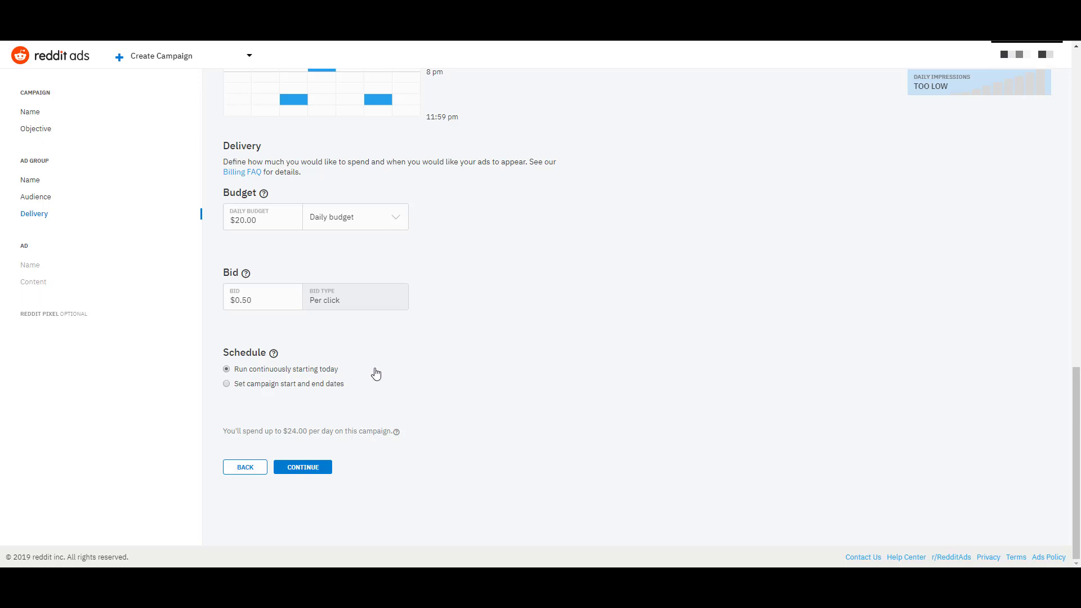
click(325, 473)
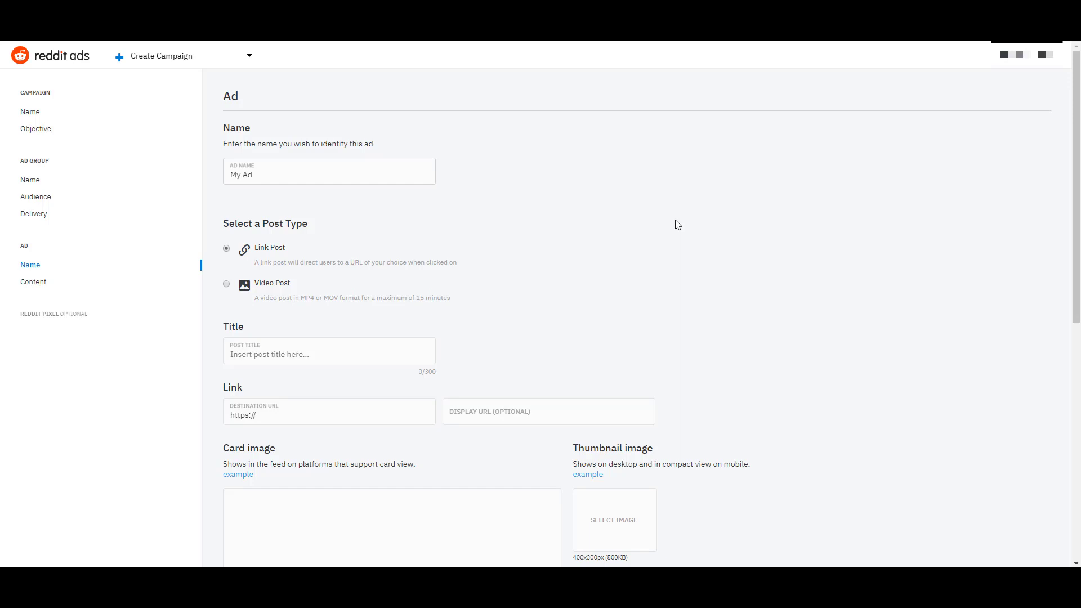
scroll(677, 224, down, 1)
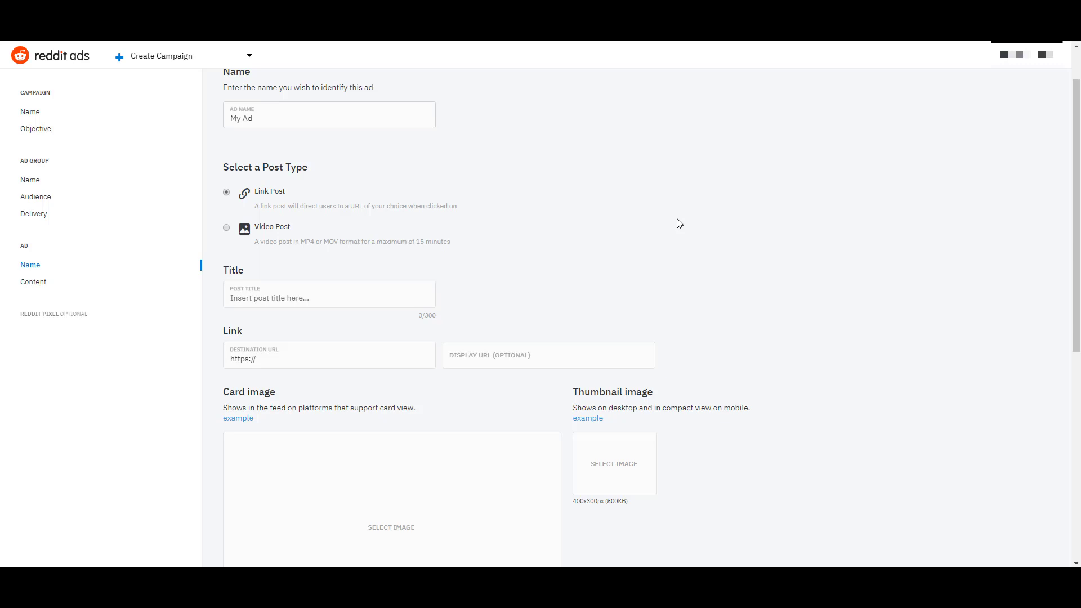
- Enter the searchengineland.com article as the destination URL and "How YouTube can help your non-video campaigns in Google Ads" as the post title
click(365, 359)
key(ctrl+v)
key(shift+Tab)
key(ctrl+v)
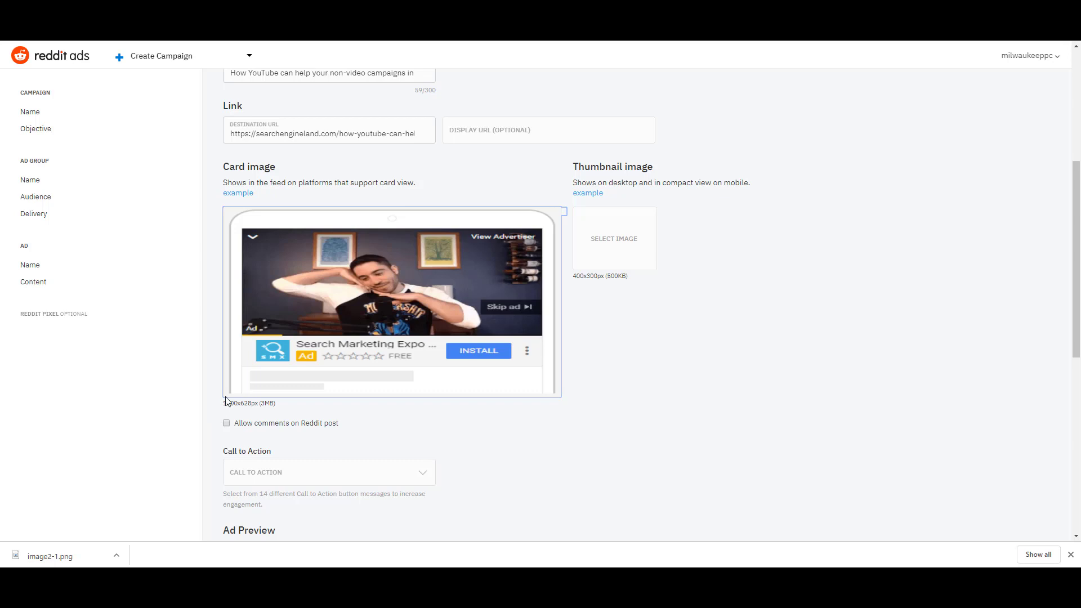
- Set the ad's call to action to Learn More and switch the ad preview to the desktop version
scroll(254, 389, down, 2)
click(290, 364)
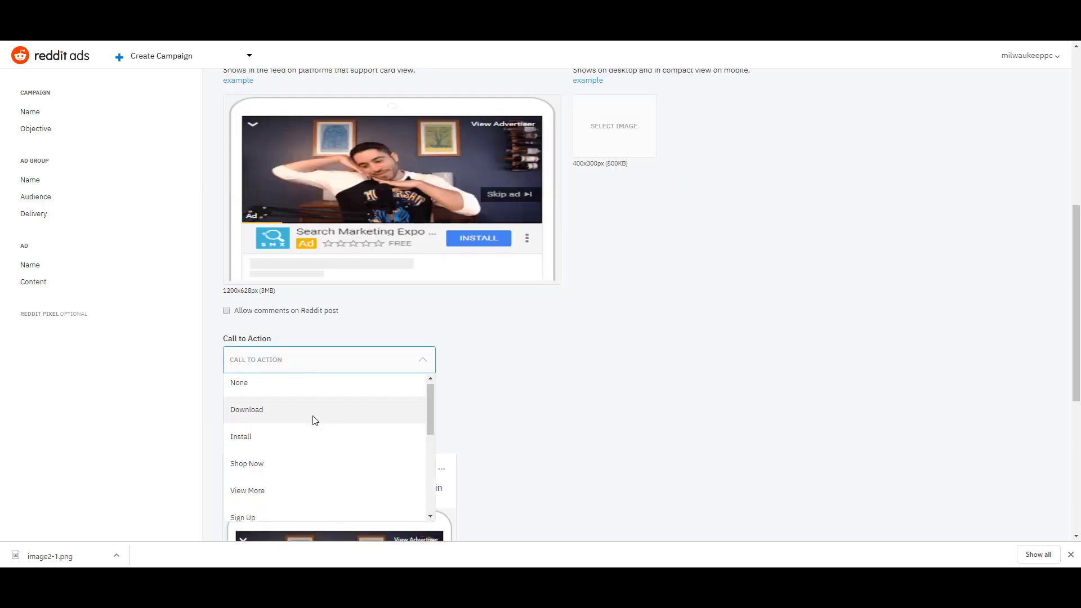
scroll(313, 420, down, 3)
click(314, 433)
scroll(626, 237, down, 5)
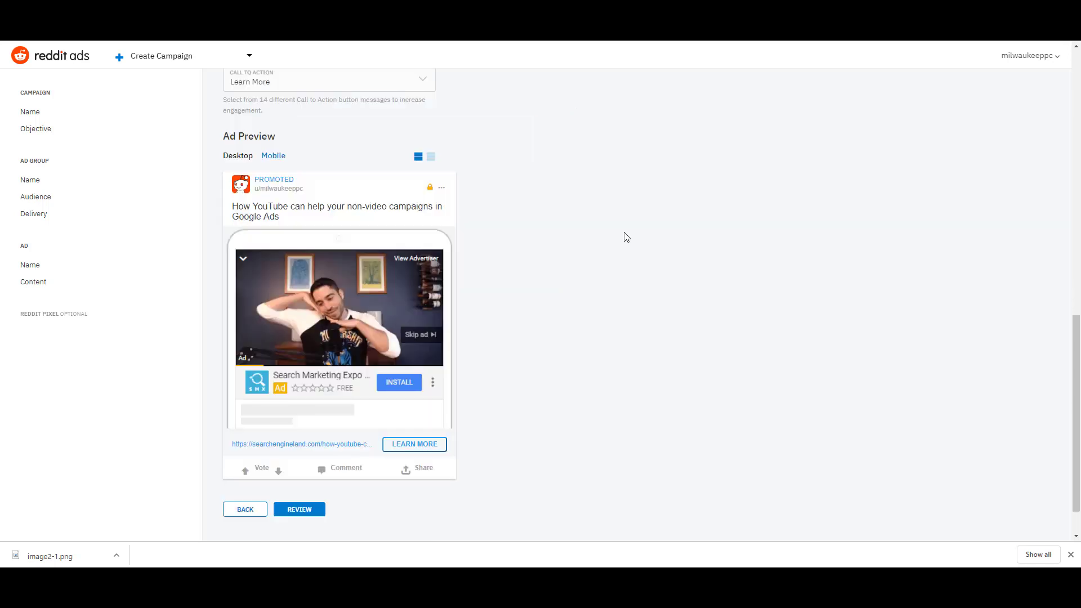
click(236, 156)
- Change the ad to a Video Post with the searchengineland.com article as its destination URL and an uploaded video
scroll(754, 239, up, 10)
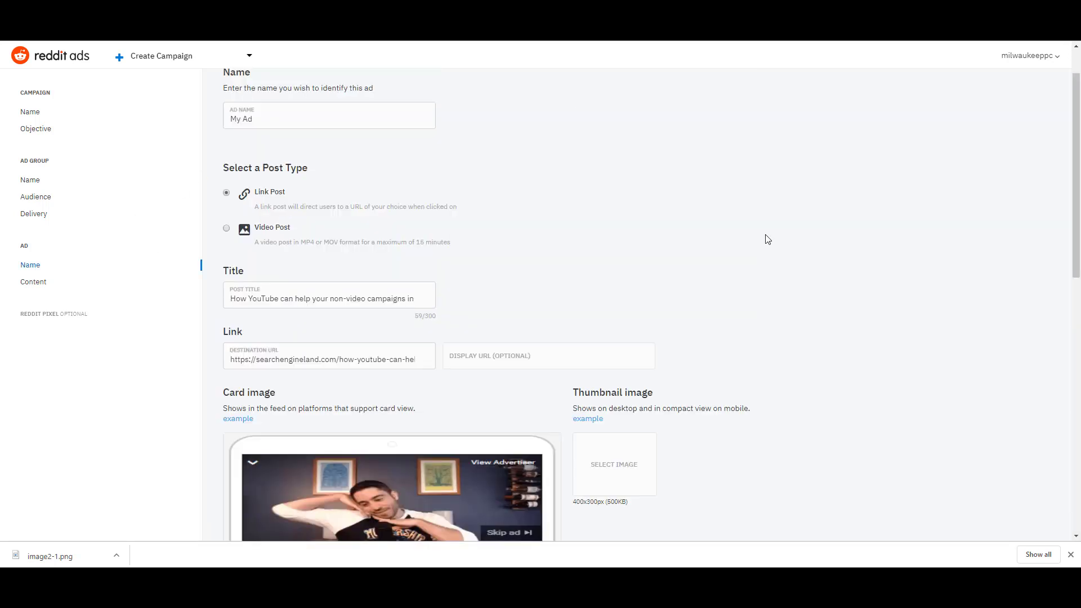
click(227, 229)
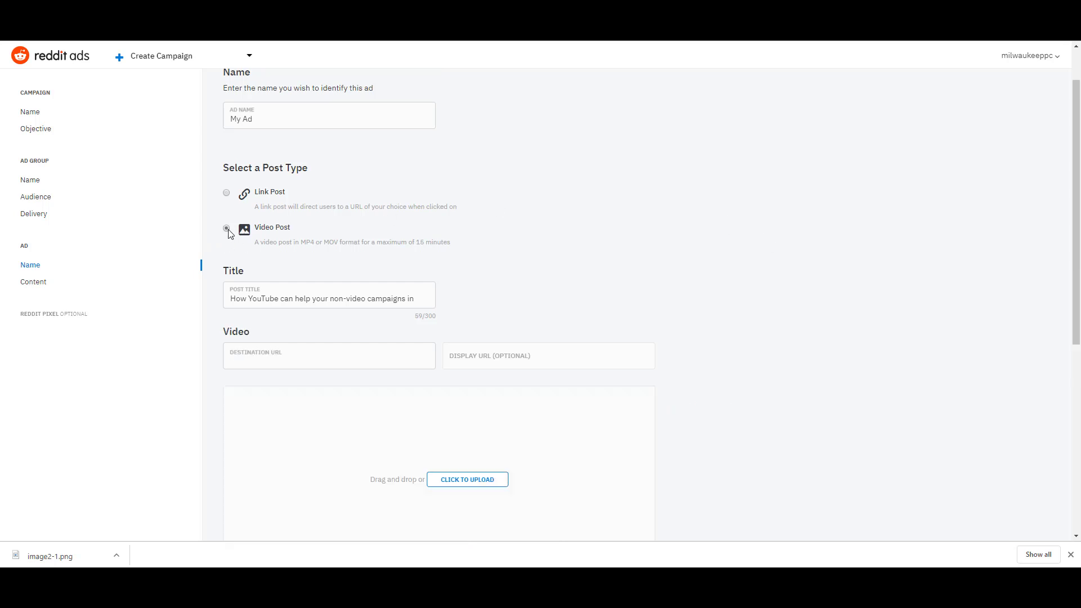
click(282, 356)
key(ctrl+v)
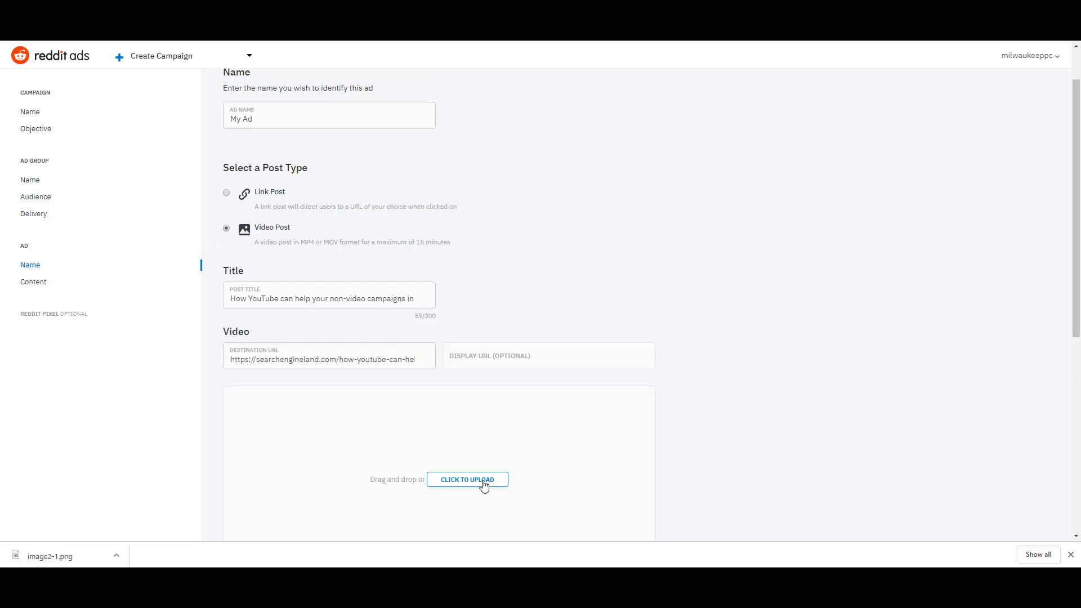
click(482, 480)
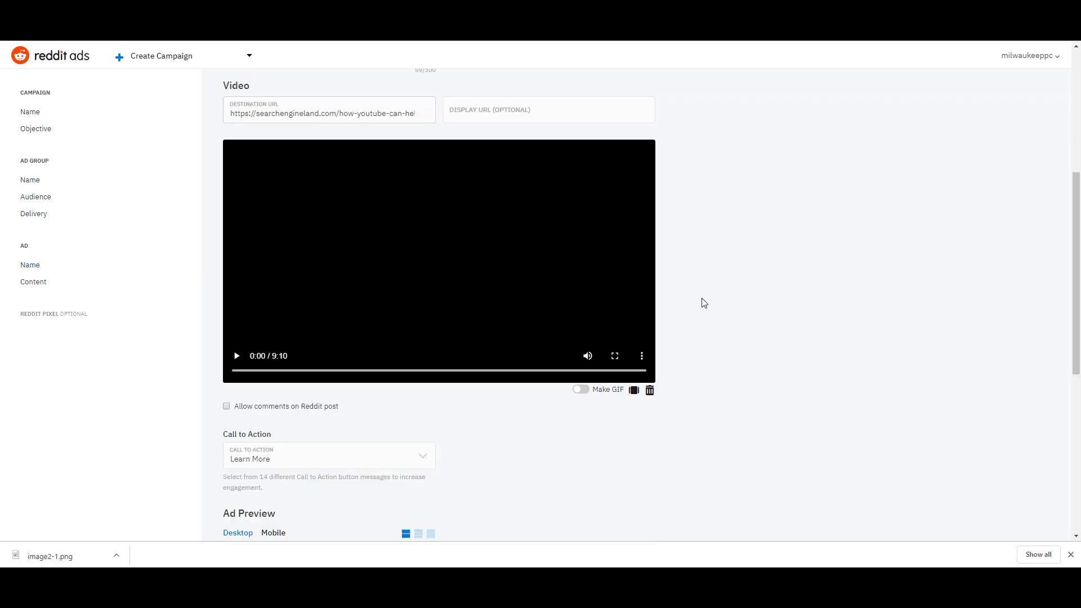
- Check how the video post looks in the desktop and mobile ad previews
scroll(826, 361, down, 4)
scroll(827, 360, down, 3)
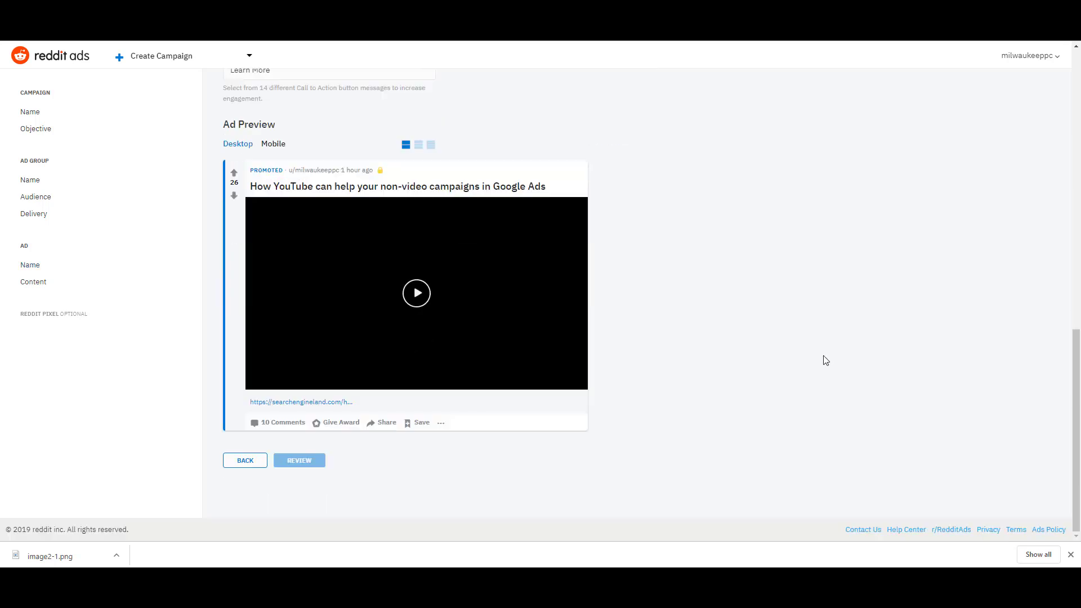
click(273, 144)
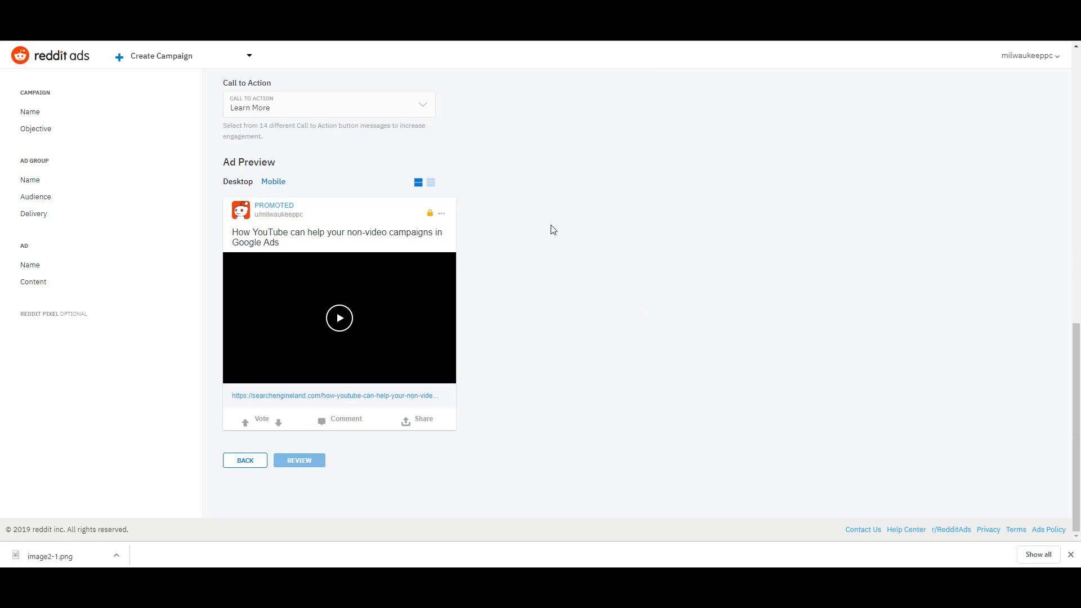
- Review and submit the campaign with the link post ad, and dismiss the billing information notice on the dashboard
scroll(581, 267, up, 3)
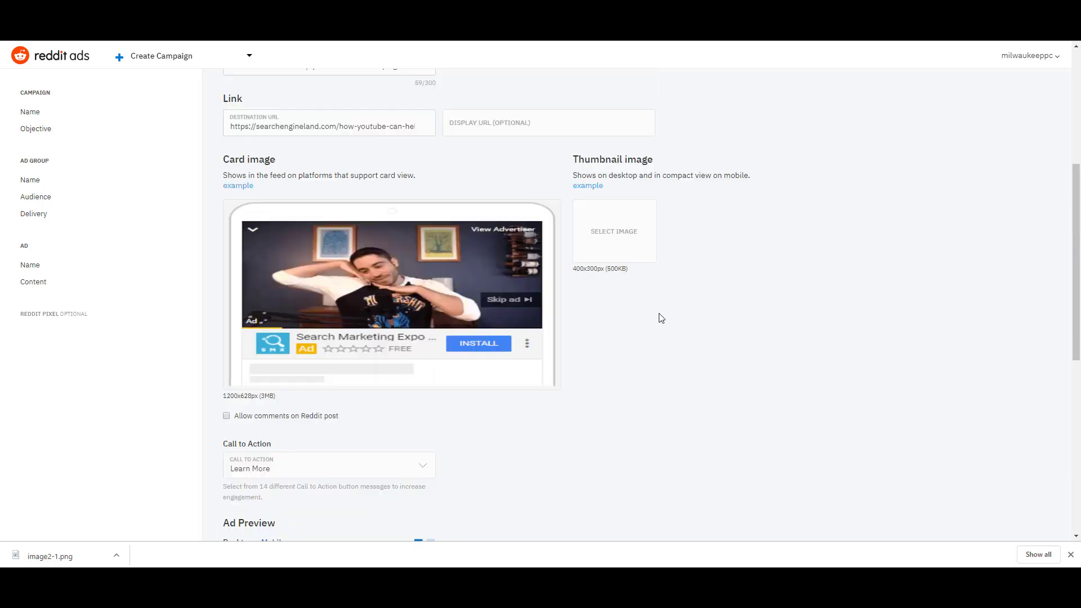
scroll(660, 317, down, 8)
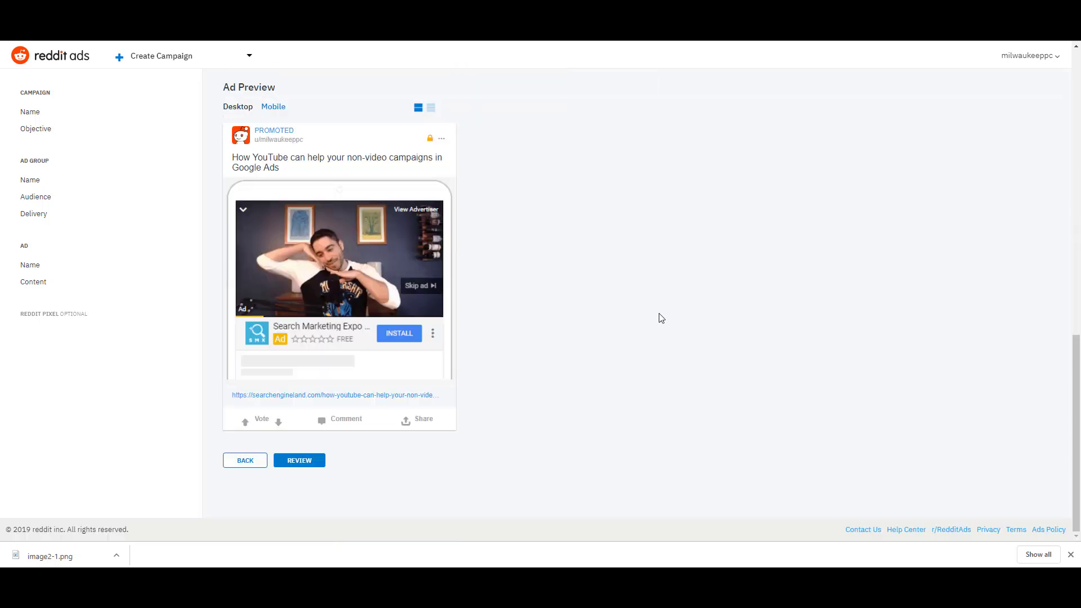
click(303, 462)
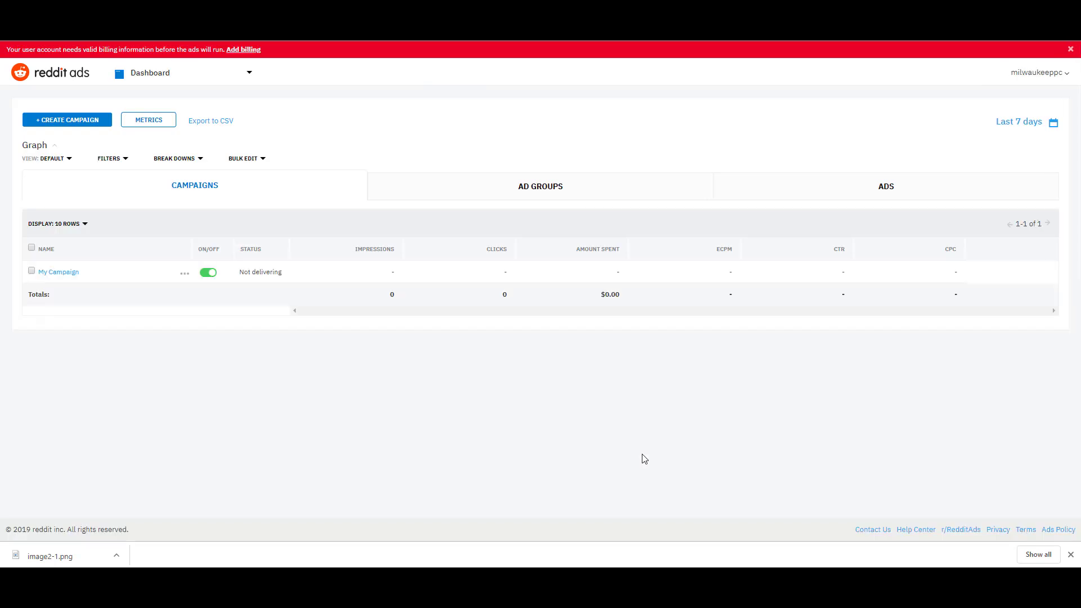
click(1071, 49)
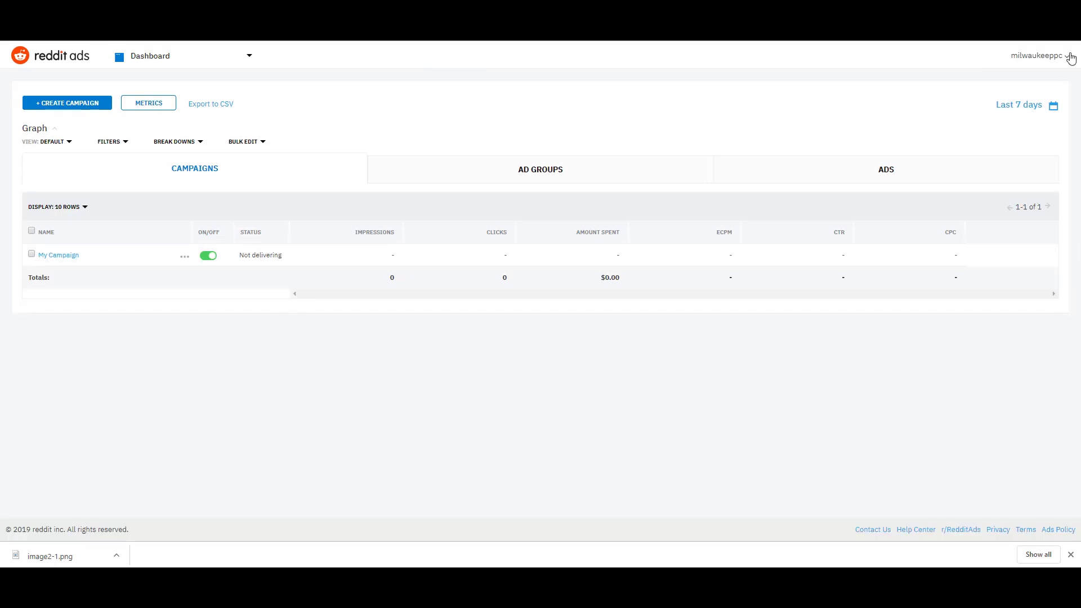